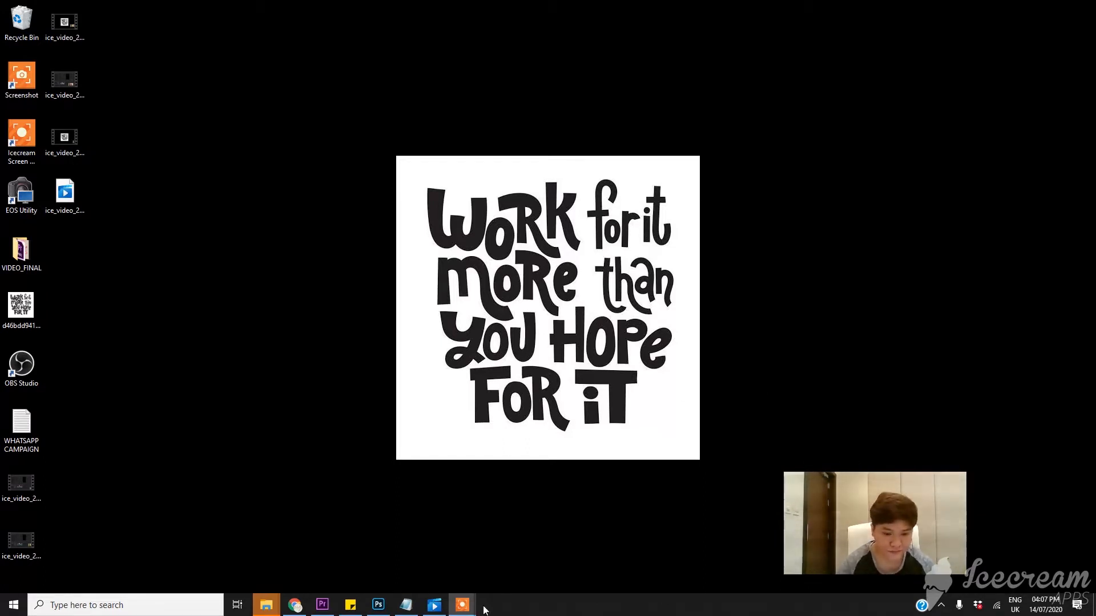
Step: Review the goal, mood, theme, duration and music notes in the WHATSAPP CAMPAIGN file in Notepad
{"action": "left_click", "coordinate": [406, 605]}
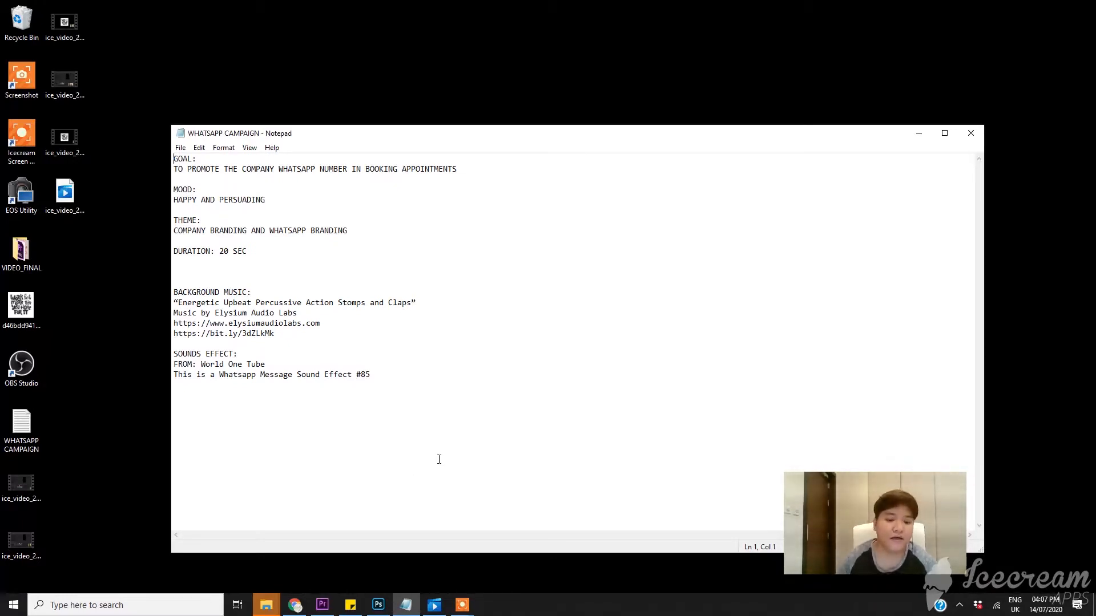
{"action": "left_click", "coordinate": [918, 132]}
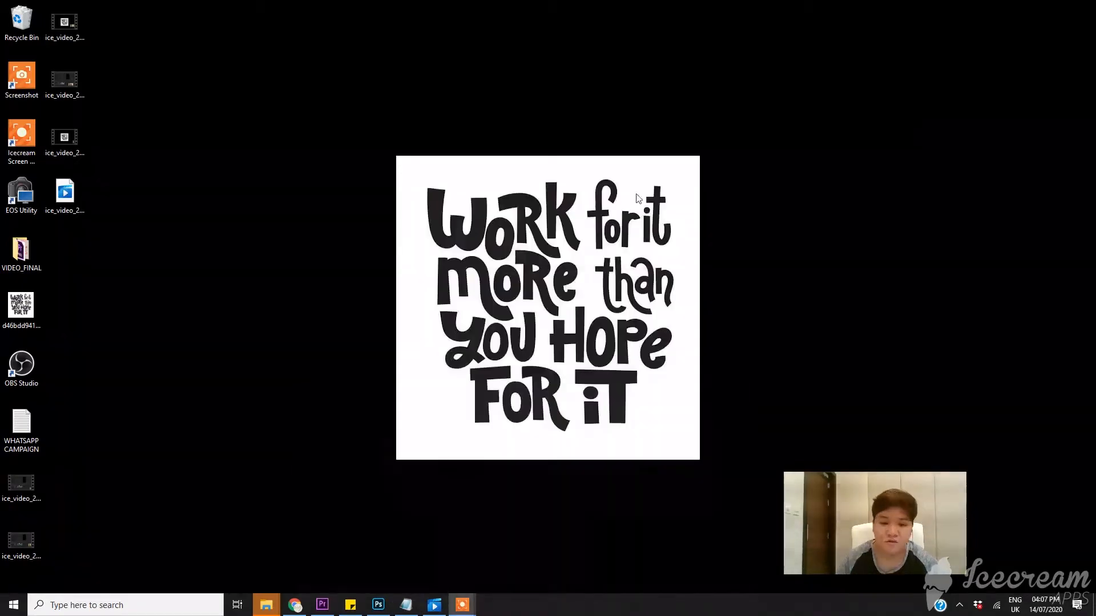
Step: Switch to Photoshop, show the BACKGROUND group, and examine the logo and contact line on the canvas up close
{"action": "left_click", "coordinate": [377, 605]}
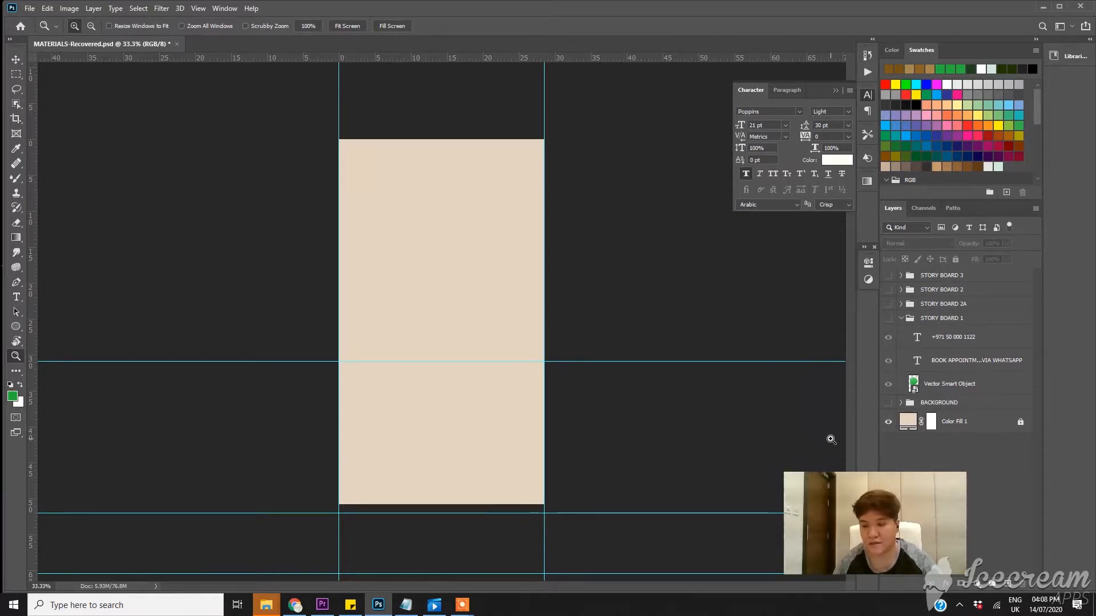
{"action": "left_click", "coordinate": [888, 403]}
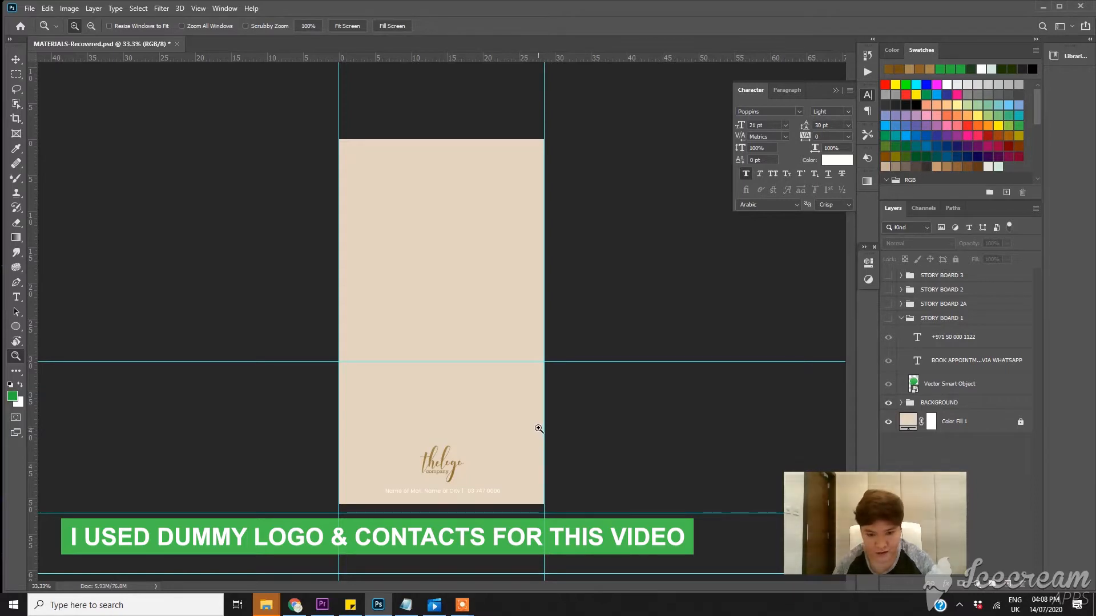
{"action": "left_click", "coordinate": [431, 488]}
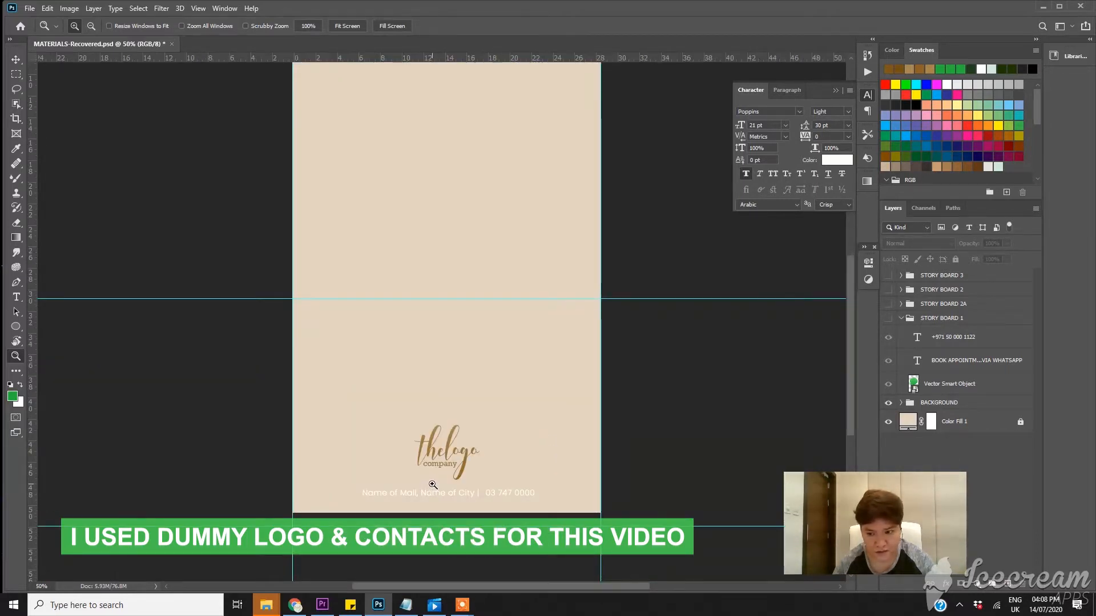
{"action": "left_click", "coordinate": [463, 484]}
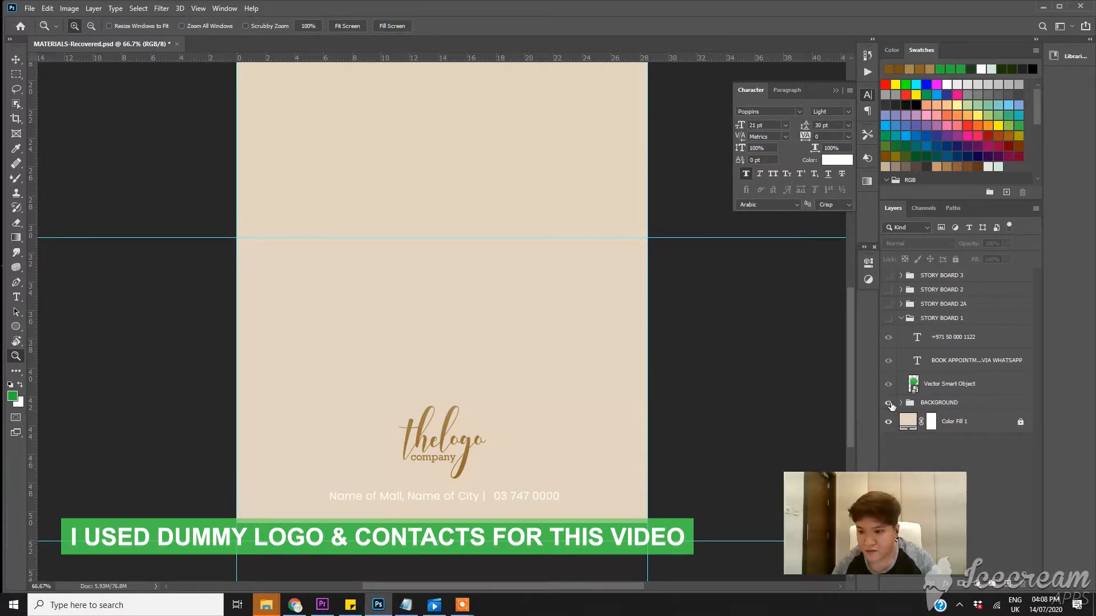
{"action": "left_click", "coordinate": [629, 376], "text": "alt"}
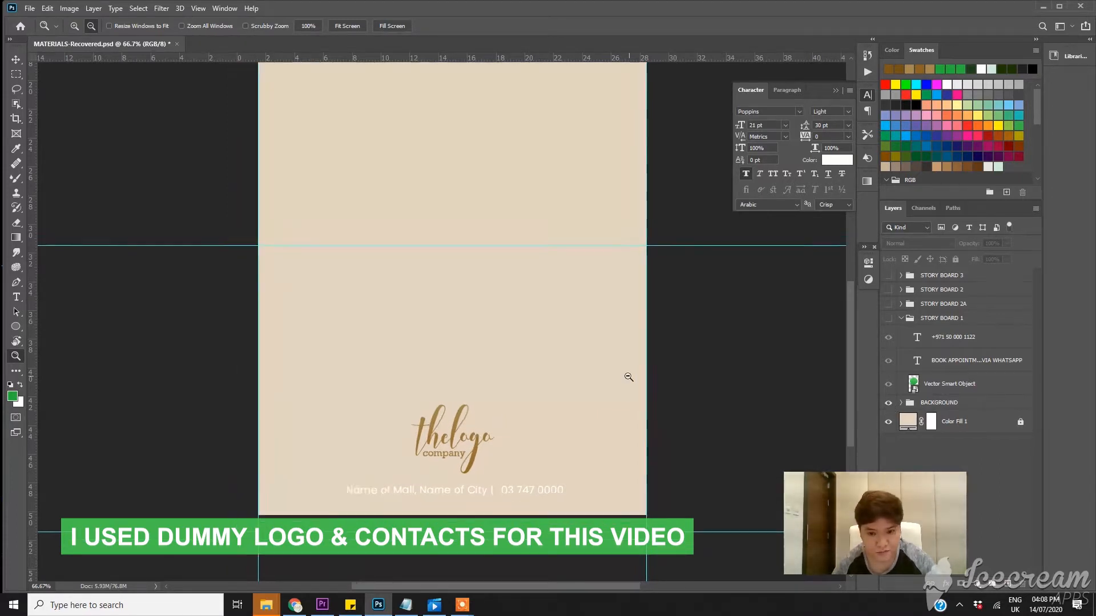
{"action": "left_click_drag", "start_coordinate": [642, 271], "coordinate": [598, 376]}
{"action": "left_click", "coordinate": [677, 349], "text": "alt"}
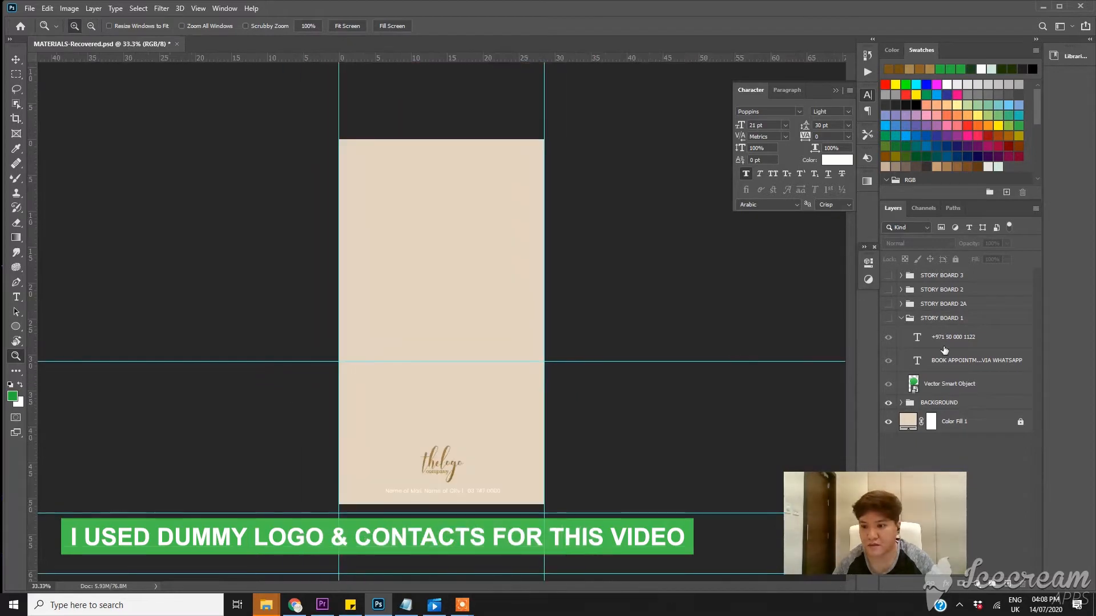
Step: Preview STORY BOARD 1, STORY BOARD 2 together with 2A, and STORY BOARD 3 in turn, hiding each again
{"action": "left_click", "coordinate": [888, 321]}
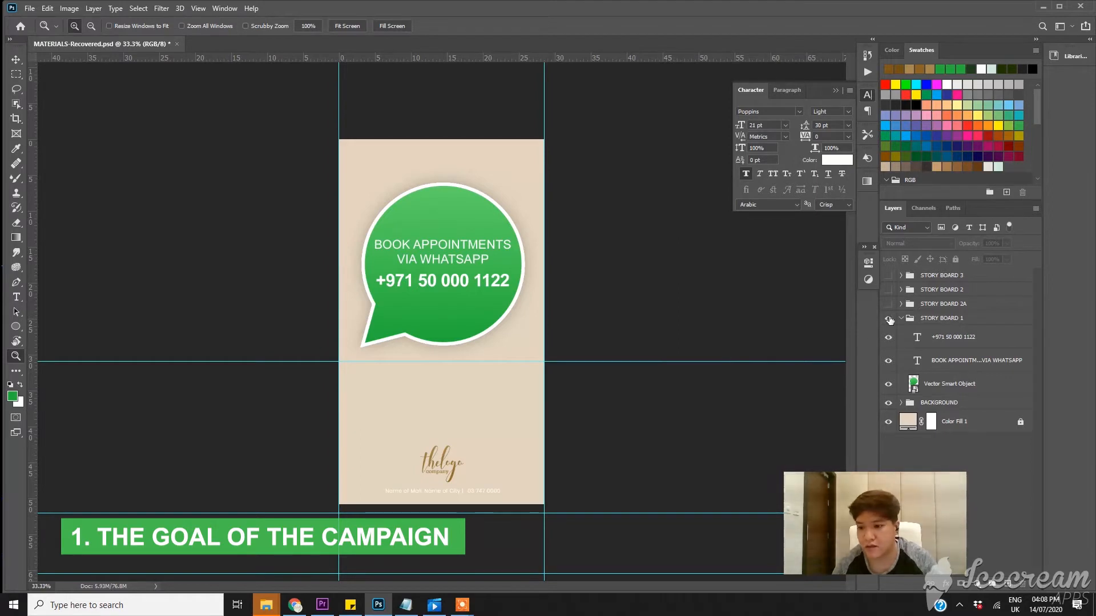
{"action": "left_click", "coordinate": [890, 319]}
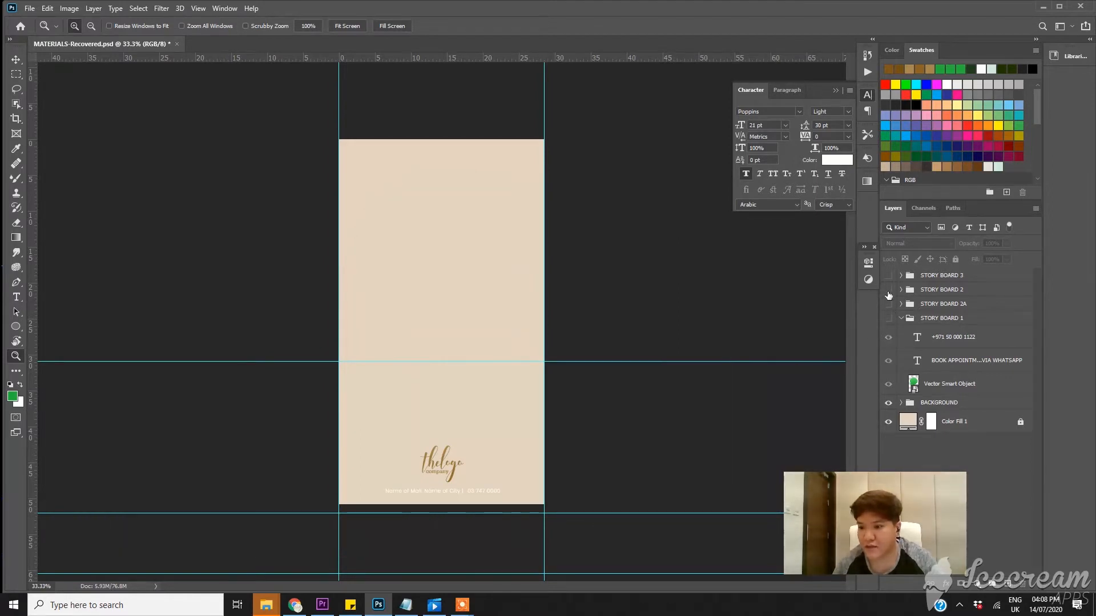
{"action": "left_click", "coordinate": [888, 291]}
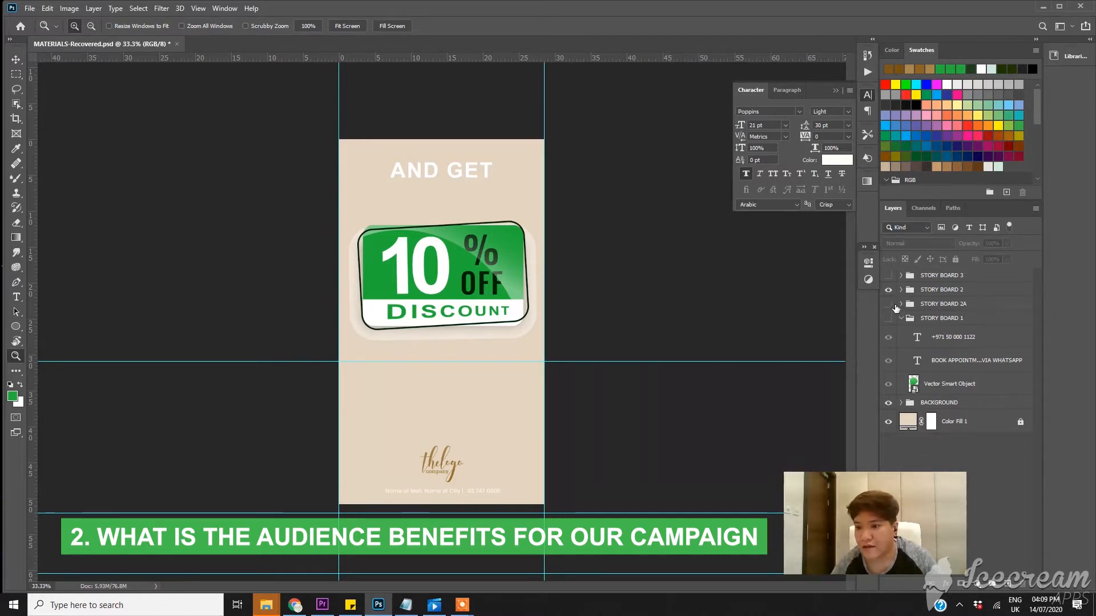
{"action": "left_click", "coordinate": [888, 305]}
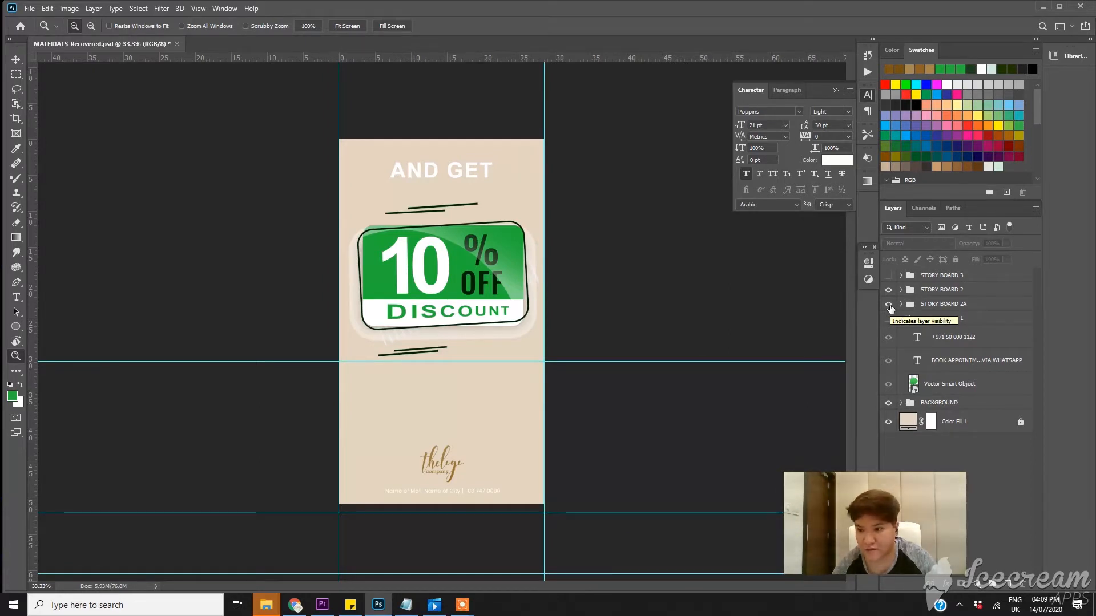
{"action": "left_click", "coordinate": [888, 305]}
{"action": "left_click", "coordinate": [888, 291]}
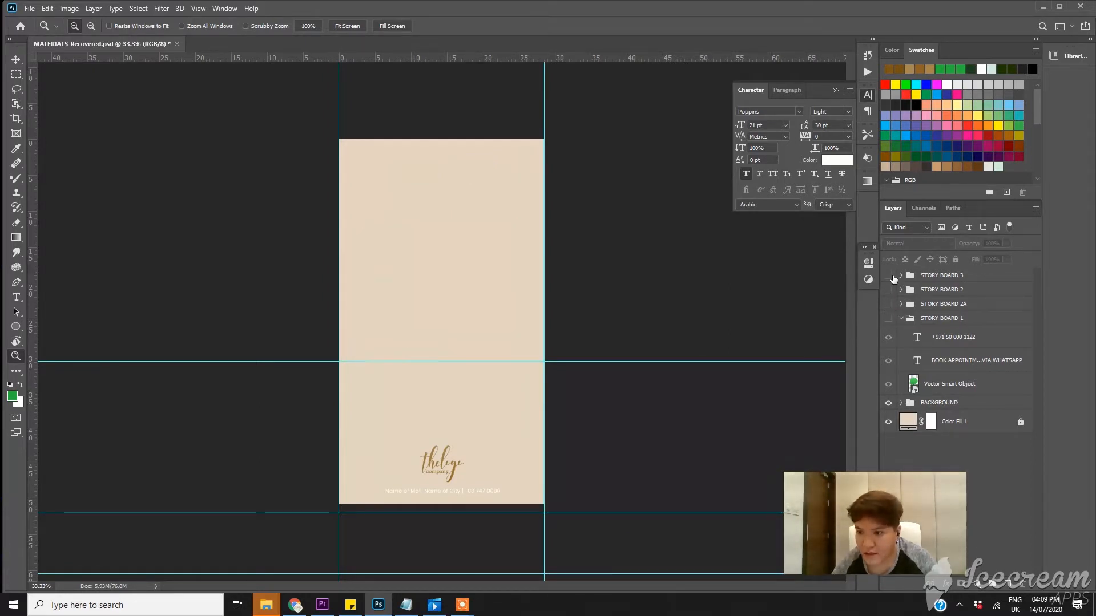
{"action": "left_click", "coordinate": [888, 276]}
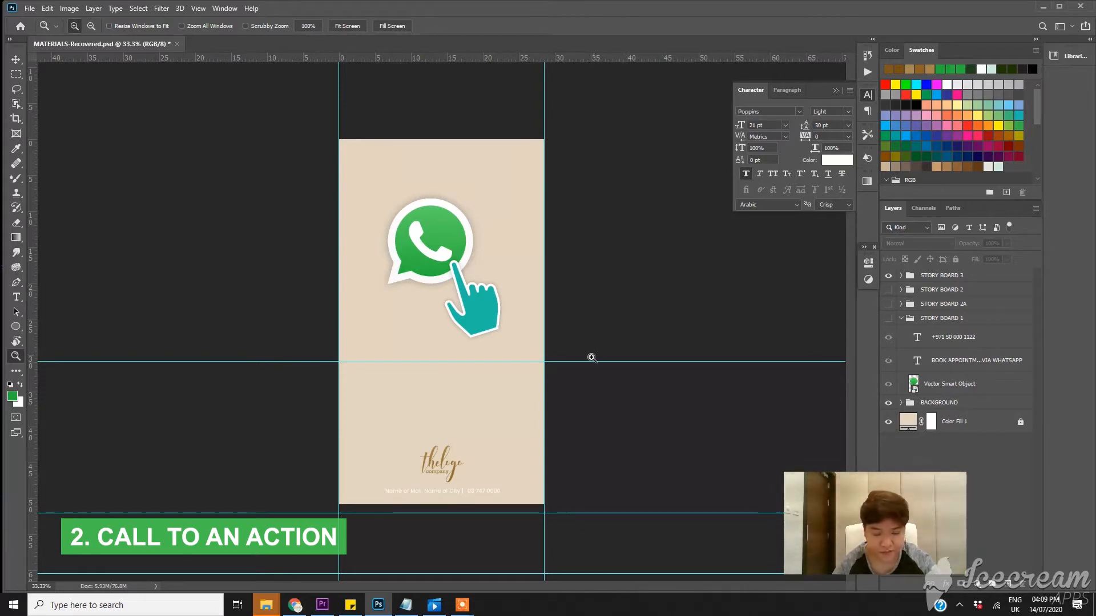
{"action": "left_click", "coordinate": [889, 275]}
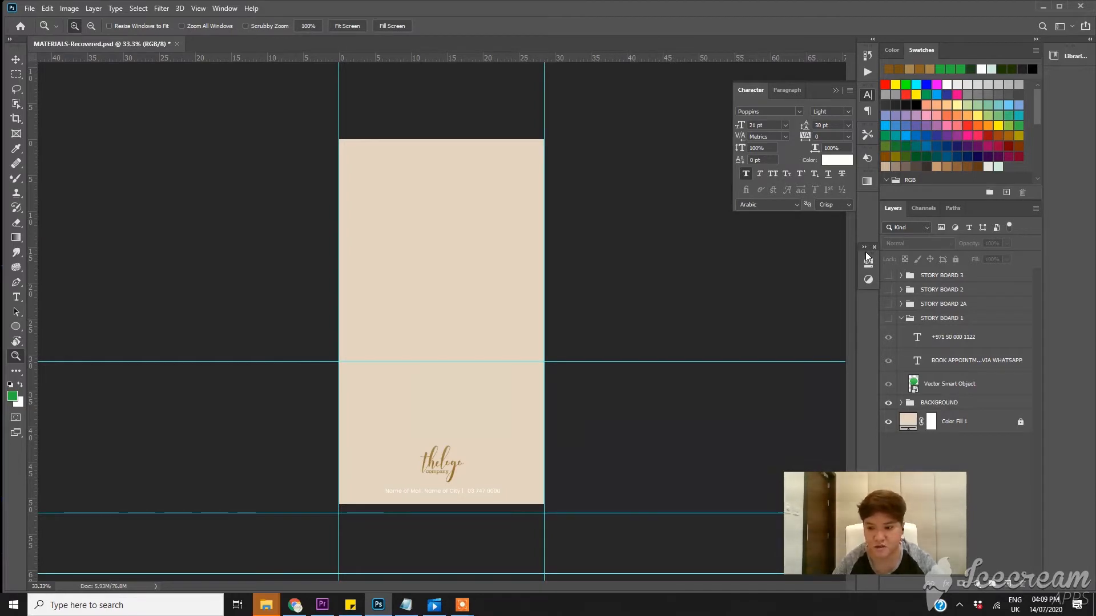
Step: Hide the BACKGROUND group and the Color Fill 1 layer, leaving only STORY BOARD 3 shown on transparency
{"action": "left_click", "coordinate": [888, 402]}
{"action": "left_click", "coordinate": [888, 422]}
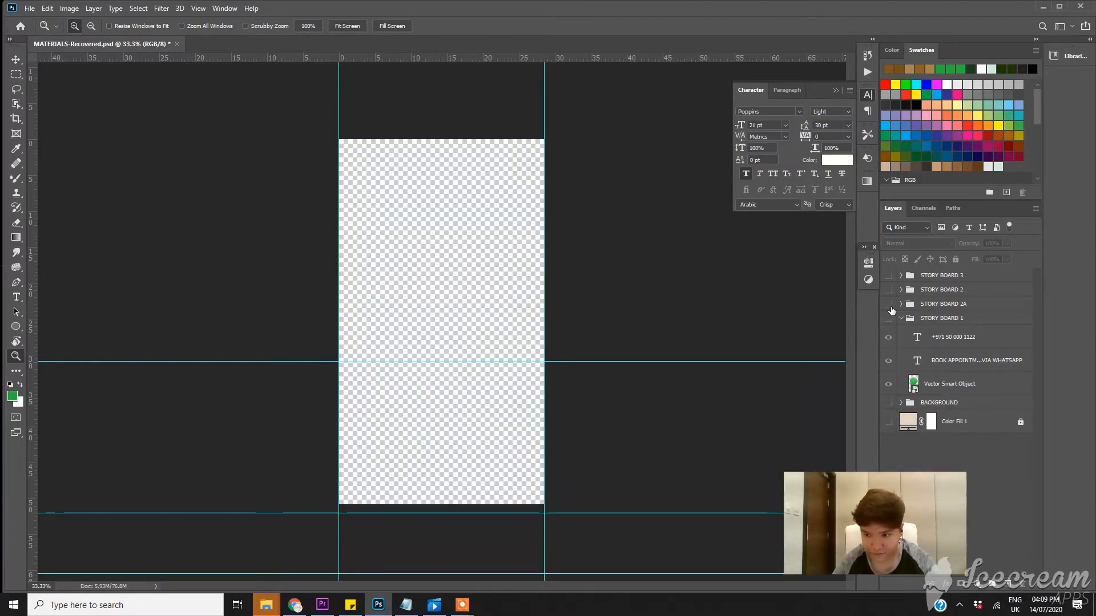
{"action": "left_click", "coordinate": [888, 276]}
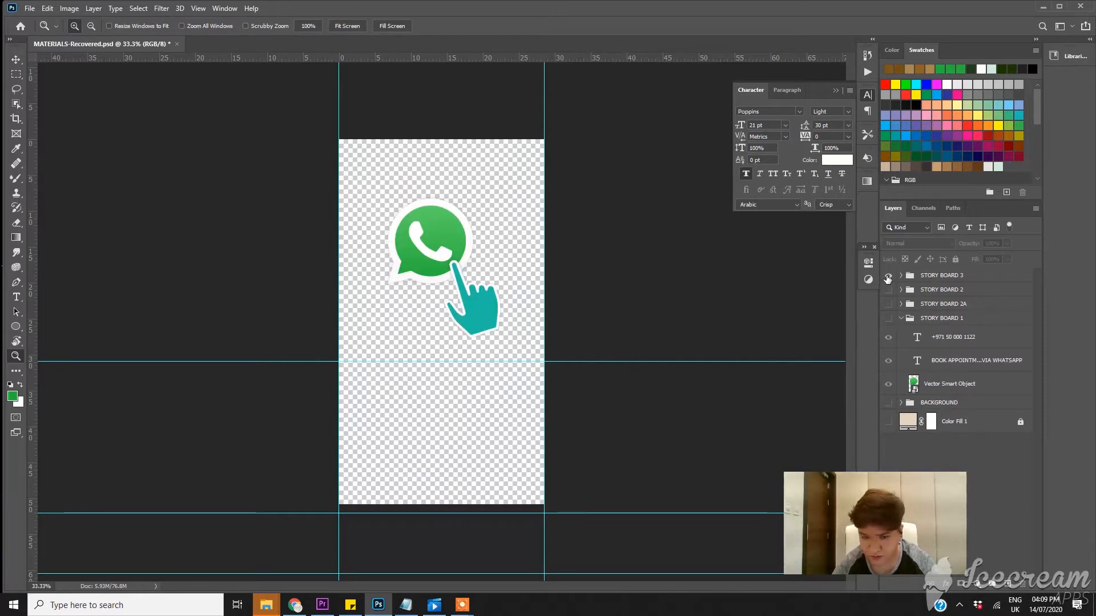
Step: Save the storyboard on the computer as a PNG named SB3, replacing the existing file, with the large file size option
{"action": "left_click", "coordinate": [27, 9]}
{"action": "left_click", "coordinate": [50, 147]}
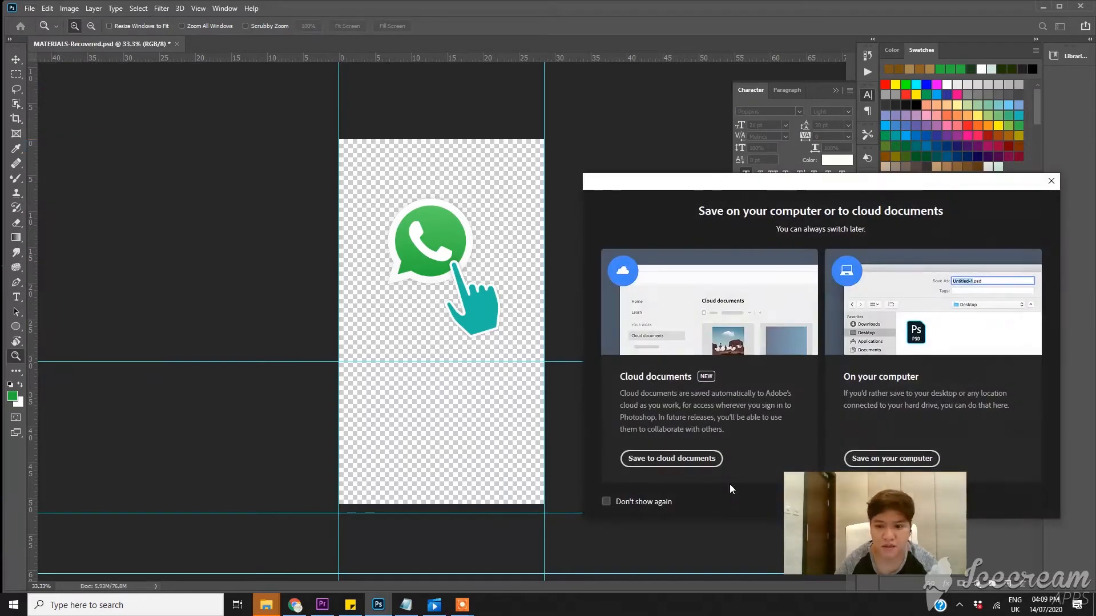
{"action": "left_click", "coordinate": [887, 458]}
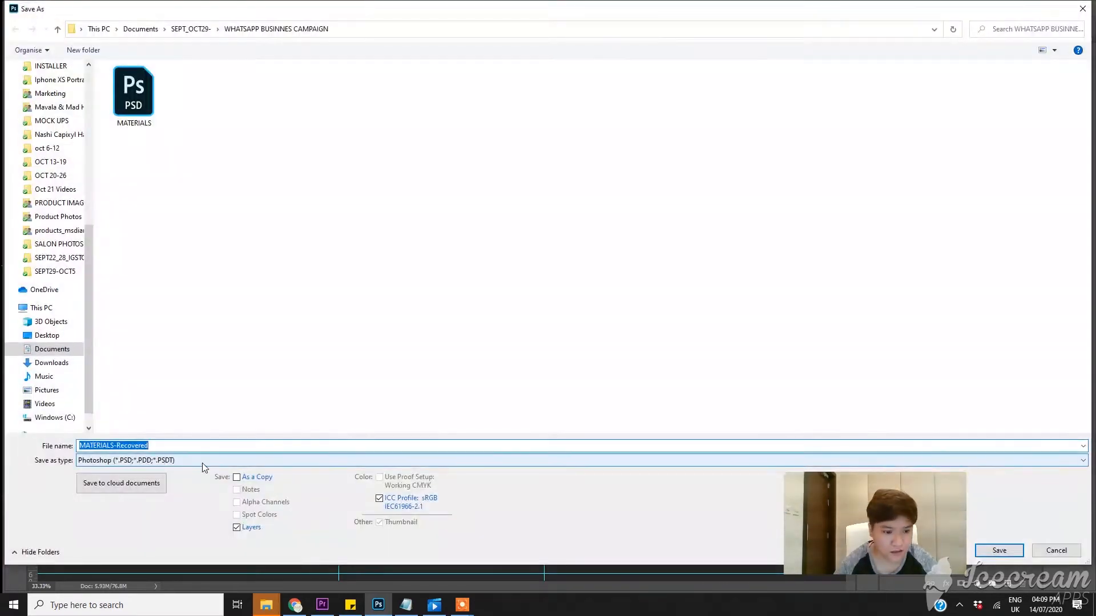
{"action": "left_click", "coordinate": [297, 460]}
{"action": "left_click", "coordinate": [105, 415]}
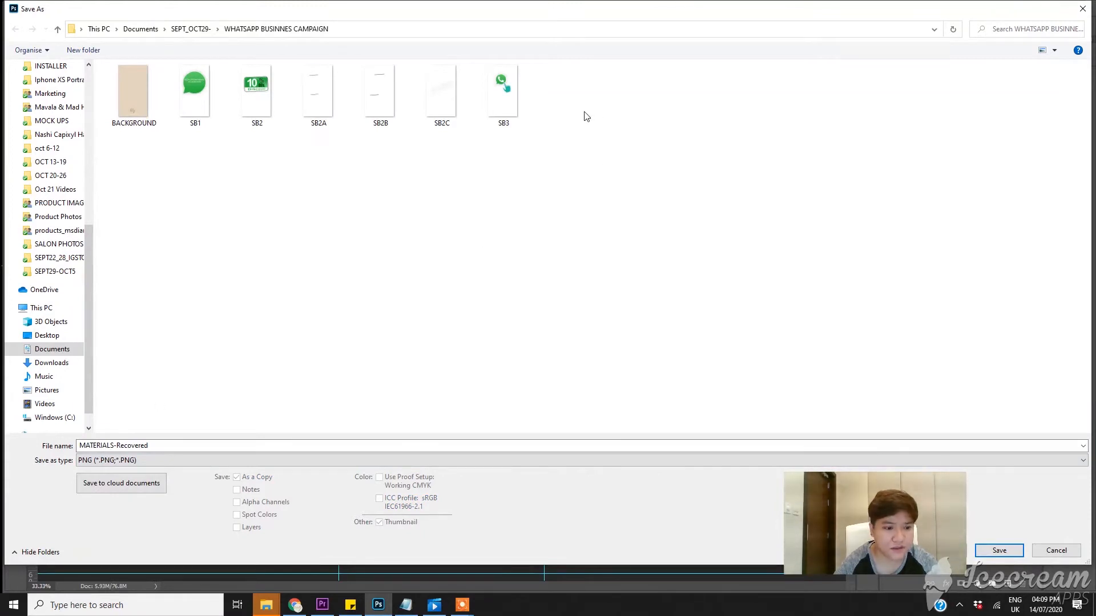
{"action": "left_click", "coordinate": [490, 101]}
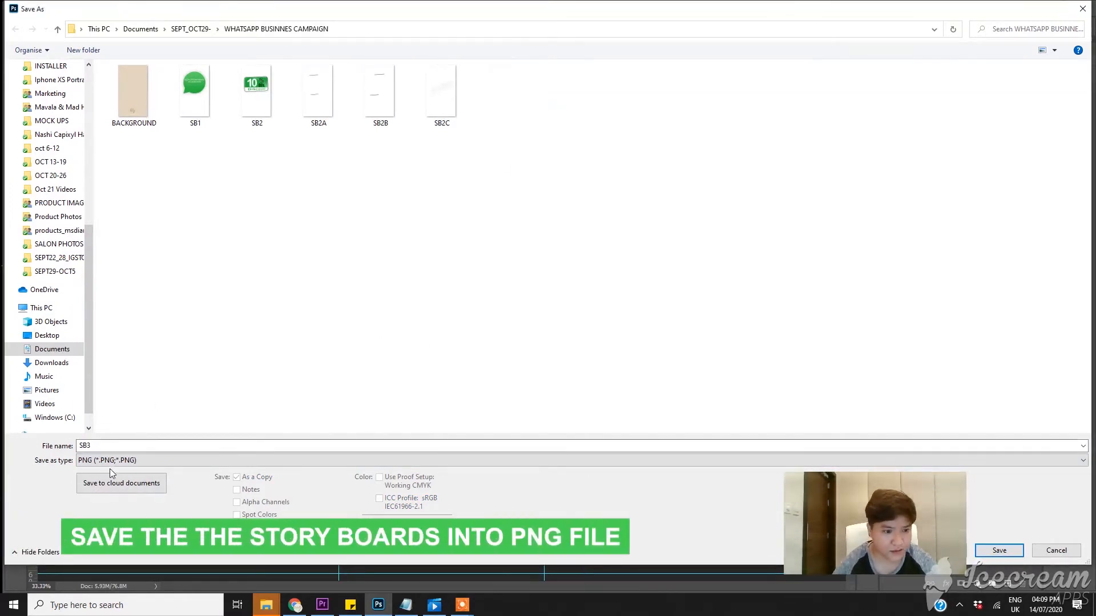
{"action": "double_click", "coordinate": [112, 445]}
{"action": "left_click", "coordinate": [110, 446]}
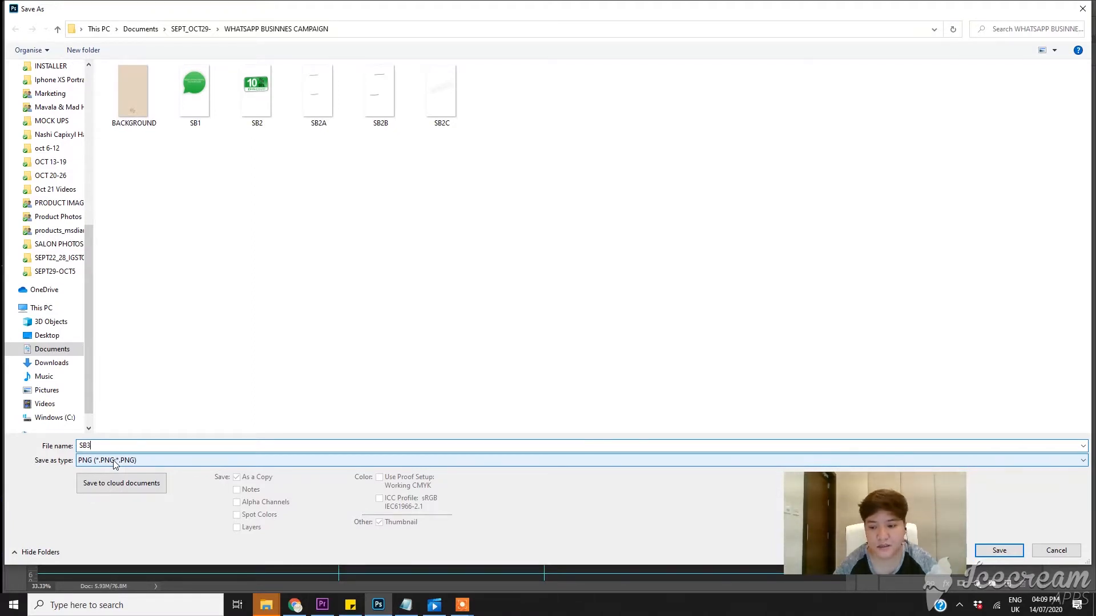
{"action": "left_click", "coordinate": [1002, 552]}
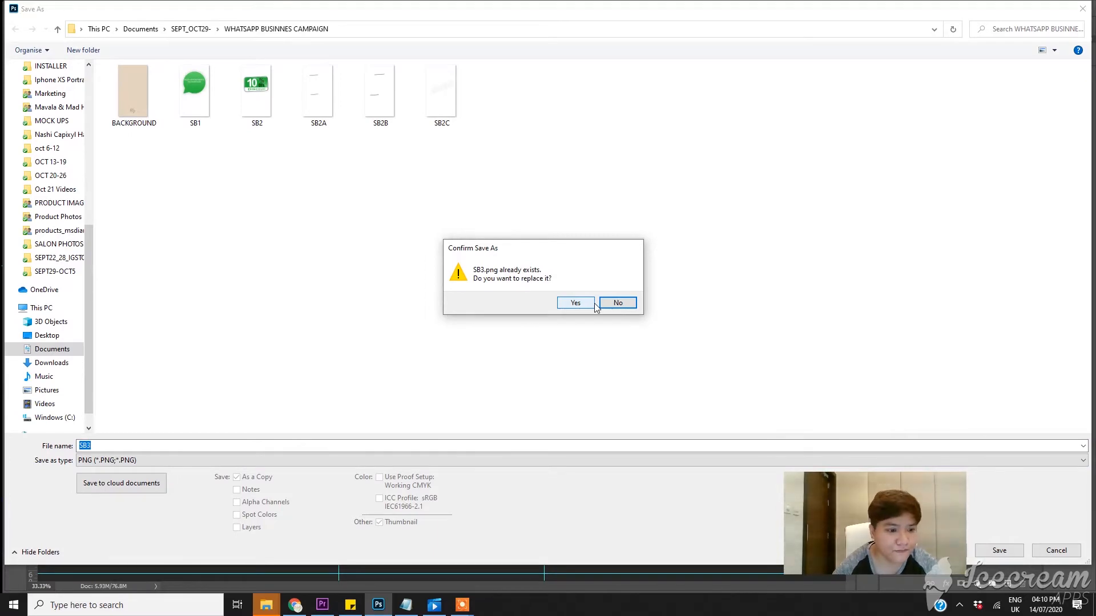
{"action": "left_click", "coordinate": [574, 303]}
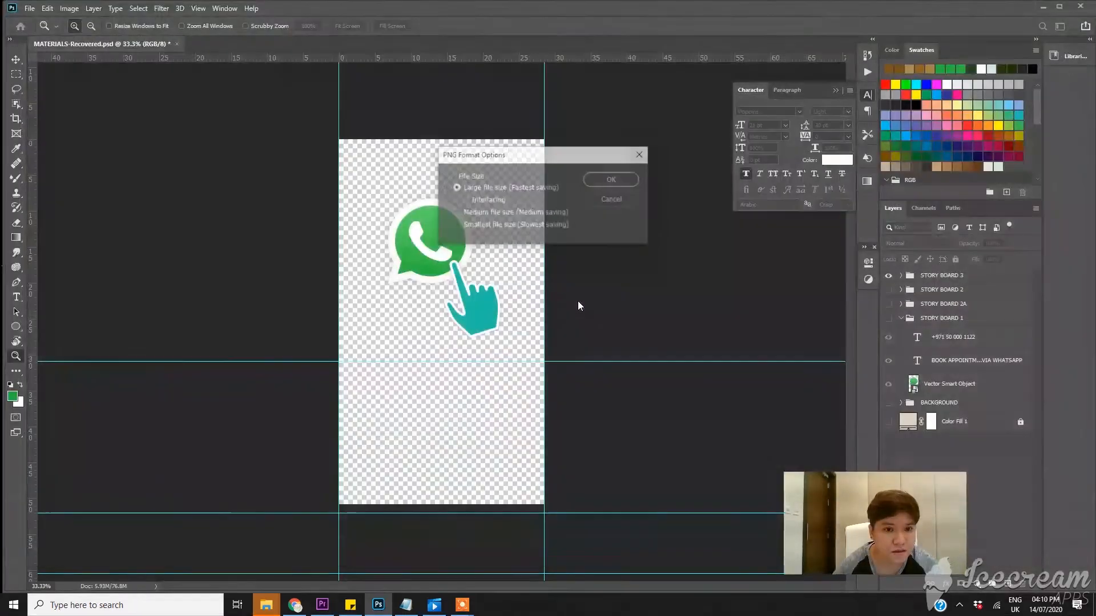
{"action": "left_click", "coordinate": [614, 182]}
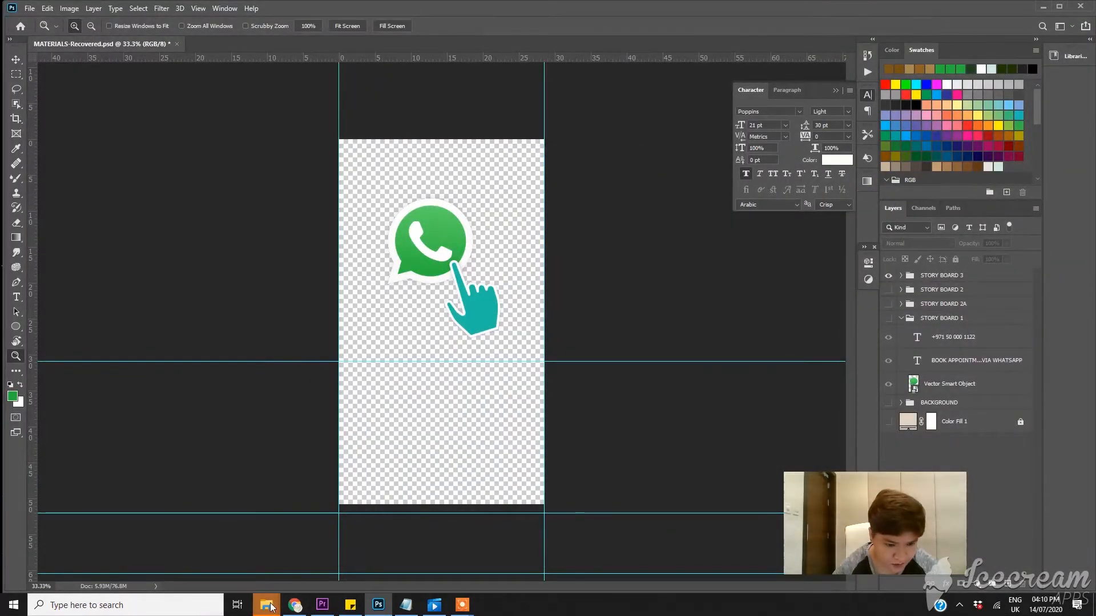
Step: Bring up the WHATSAPP BUSINNES CAMPAIGN folder in File Explorer and look over the exported campaign materials
{"action": "mouse_move", "coordinate": [266, 604]}
{"action": "mouse_move", "coordinate": [250, 585]}
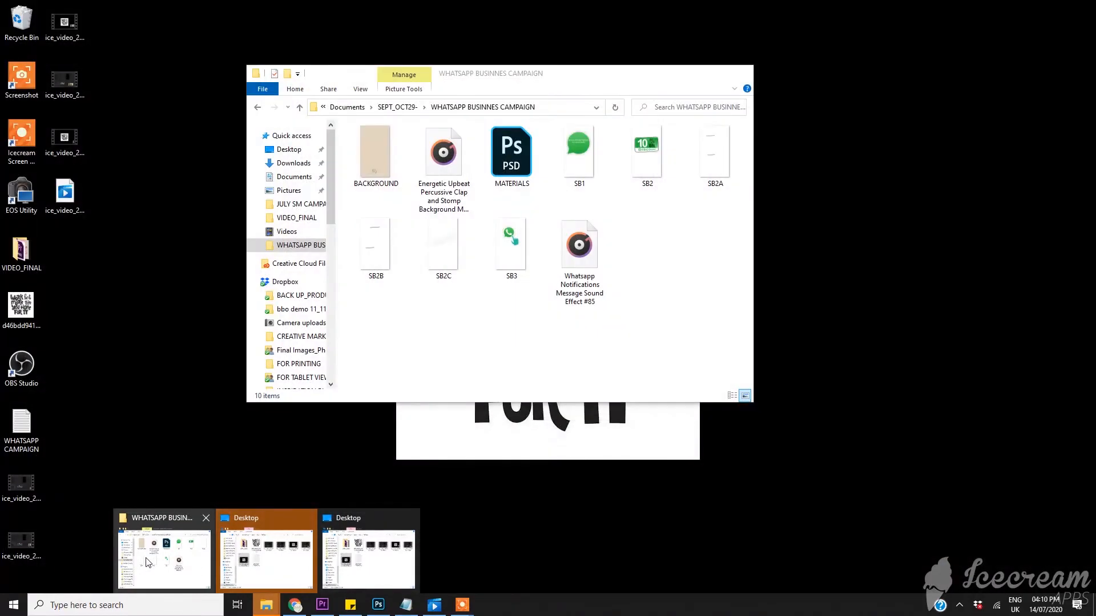
{"action": "left_click", "coordinate": [164, 556]}
{"action": "left_click_drag", "start_coordinate": [556, 80], "coordinate": [527, 114]}
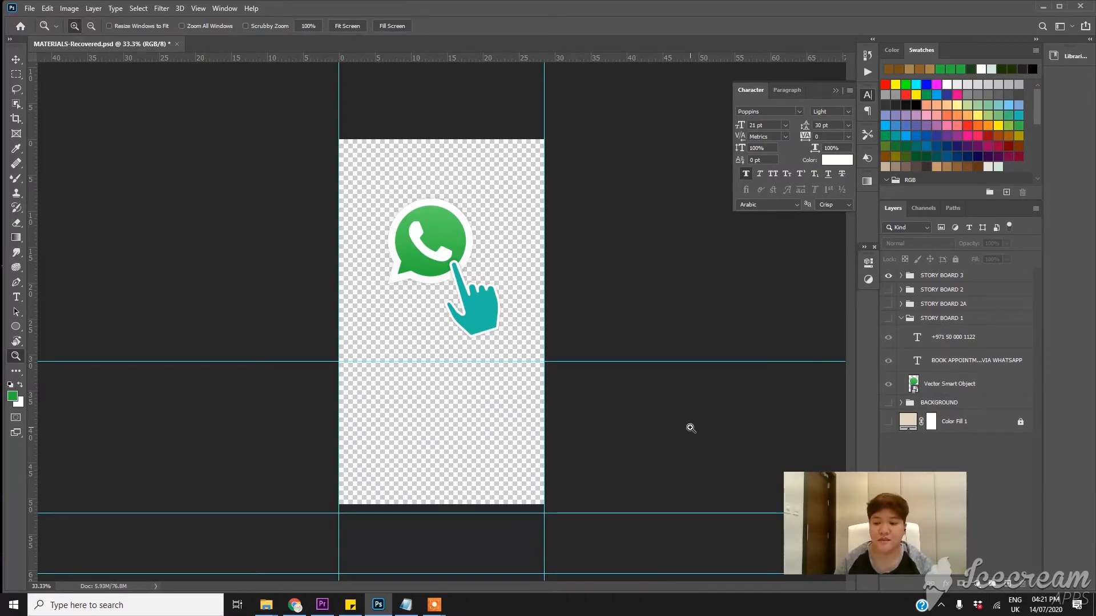
Step: Switch to Premiere Pro and place BACKGROUND.png from the campaign folder on track V1 at the start of the BG sequence
{"action": "left_click", "coordinate": [322, 607]}
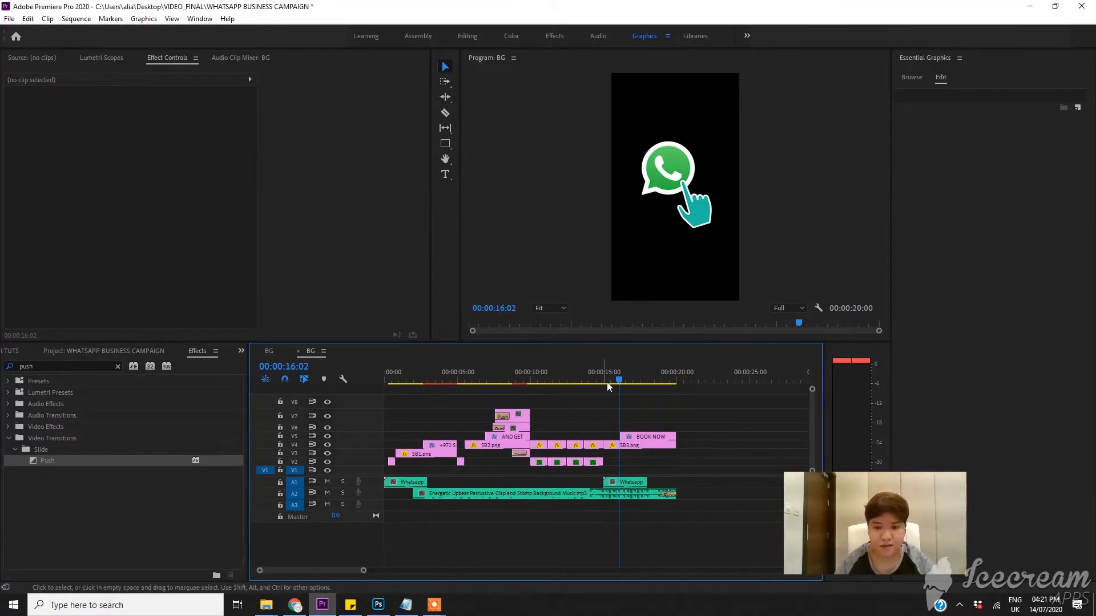
{"action": "left_click_drag", "start_coordinate": [492, 377], "coordinate": [369, 390]}
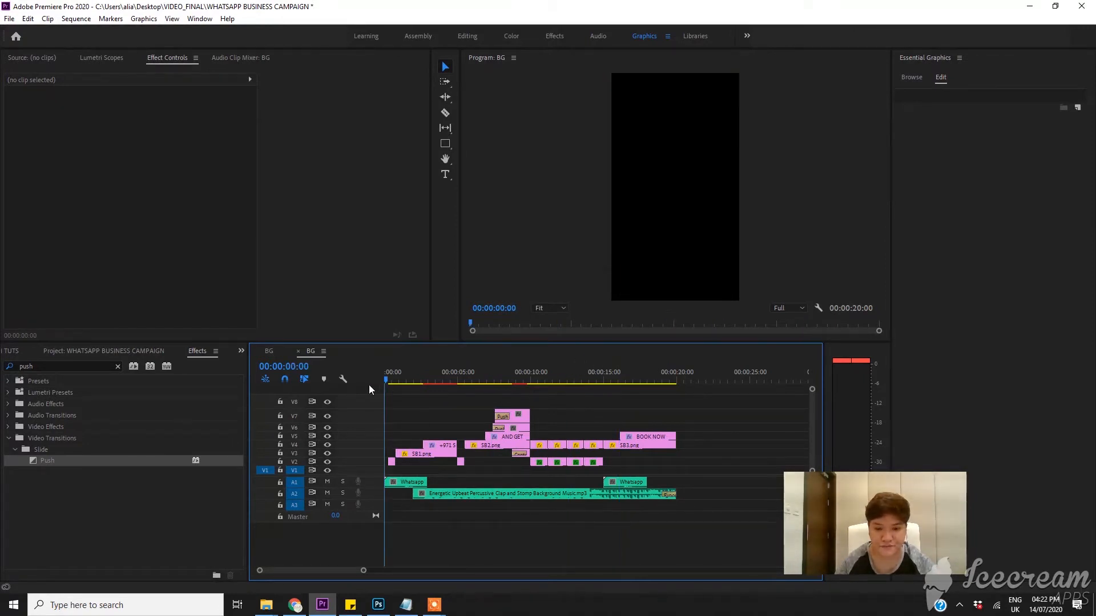
{"action": "mouse_move", "coordinate": [270, 612]}
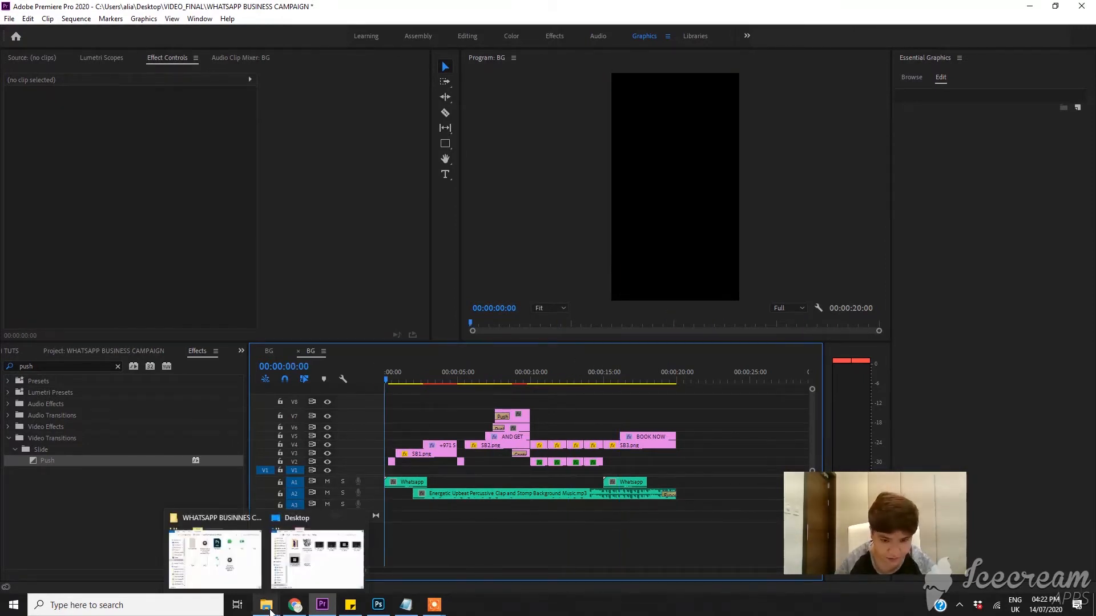
{"action": "left_click", "coordinate": [254, 572]}
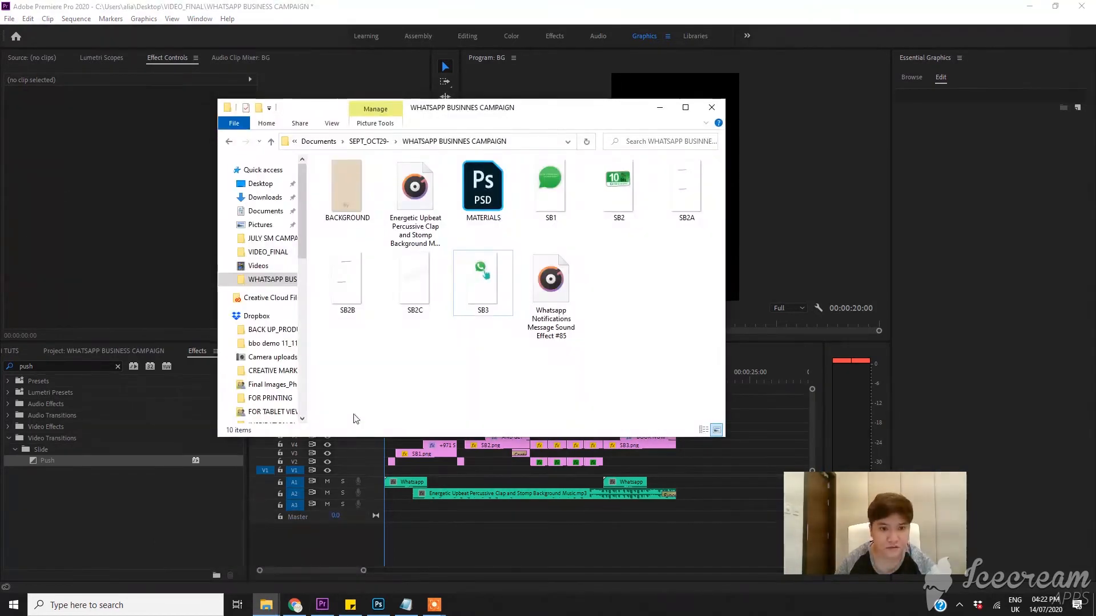
{"action": "left_click_drag", "start_coordinate": [346, 188], "coordinate": [379, 470]}
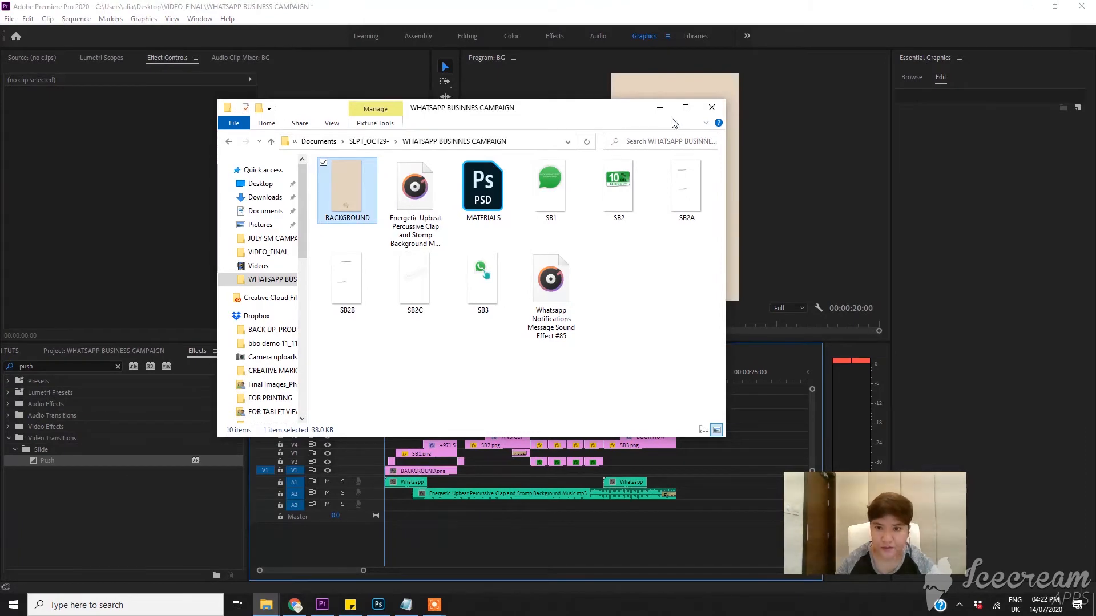
{"action": "left_click", "coordinate": [660, 107]}
Step: Set the duration of the BACKGROUND.png clip on track V1 to 20 seconds
{"action": "left_click", "coordinate": [424, 471]}
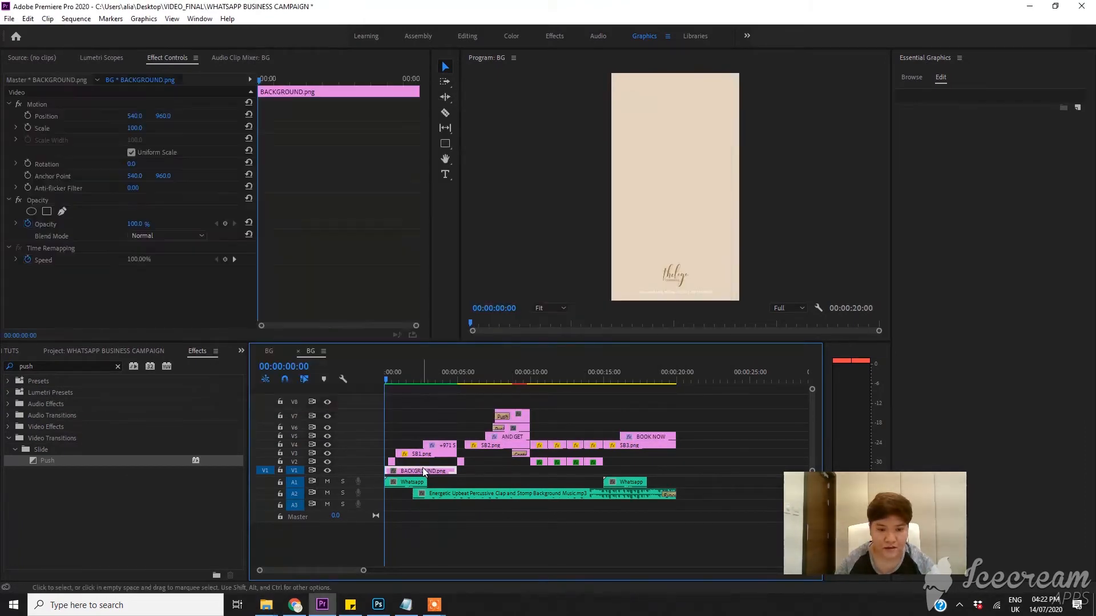
{"action": "right_click", "coordinate": [424, 471]}
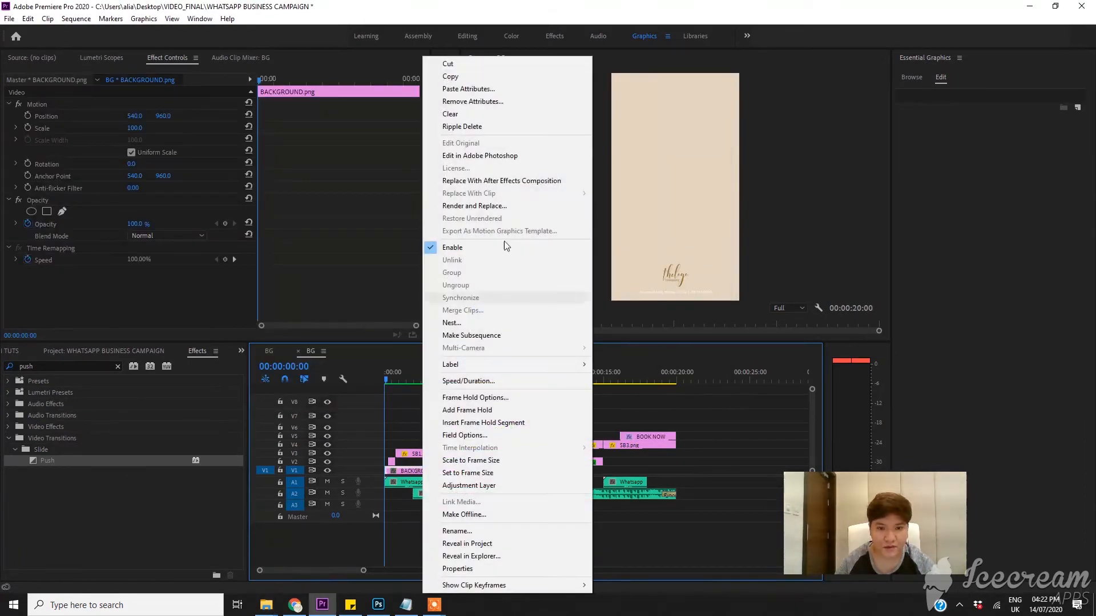
{"action": "left_click", "coordinate": [486, 381]}
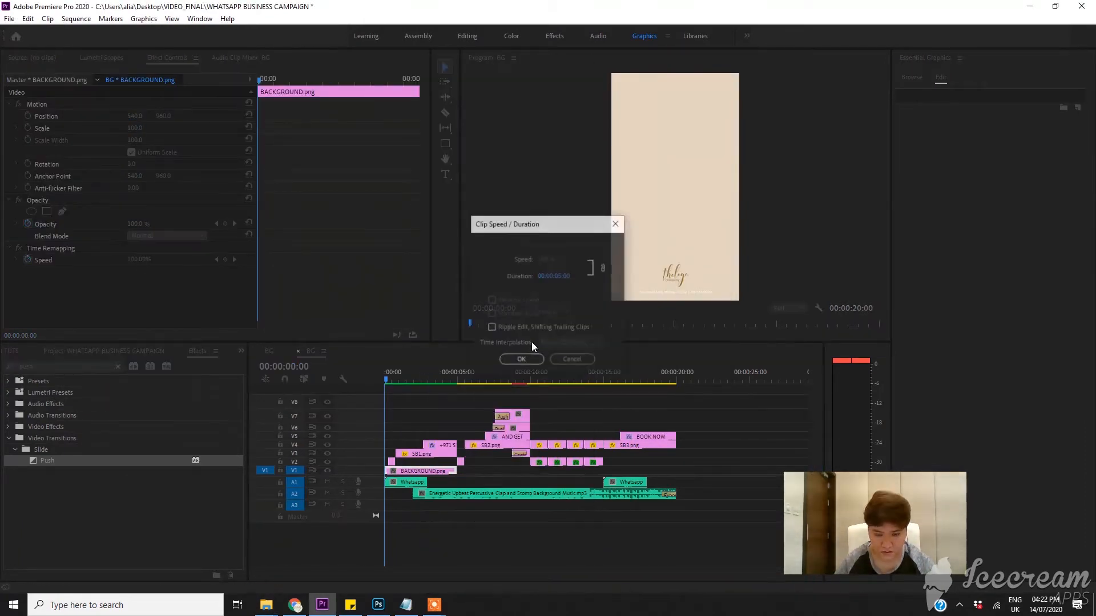
{"action": "double_click", "coordinate": [558, 276]}
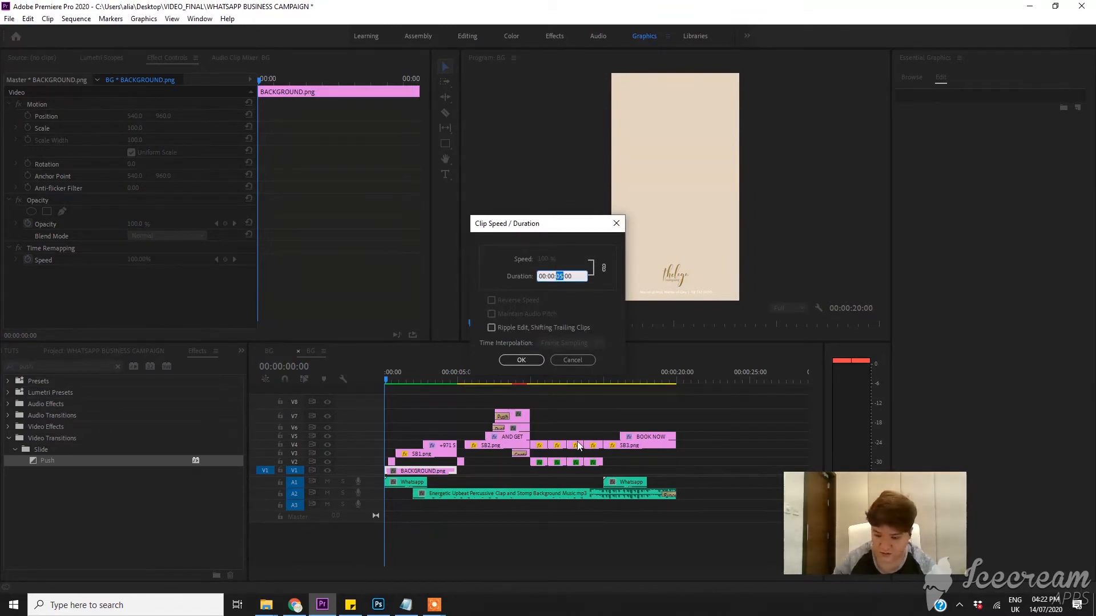
{"action": "left_click", "coordinate": [508, 359]}
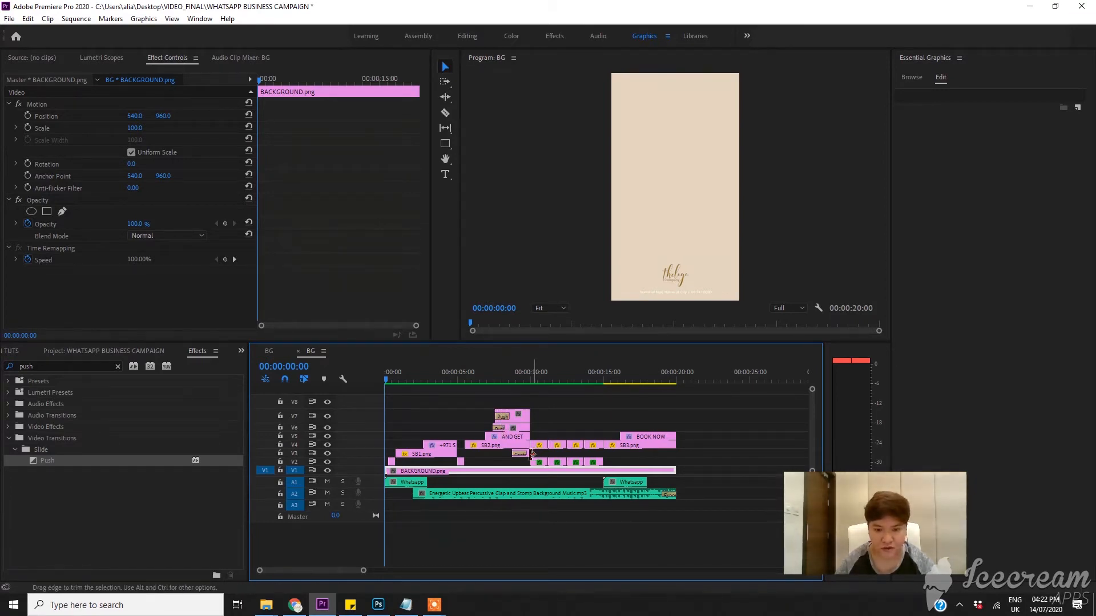
Step: Find the Cube Spin video transition and apply it to the start of the SB3.png clip on track V4
{"action": "left_click", "coordinate": [622, 446]}
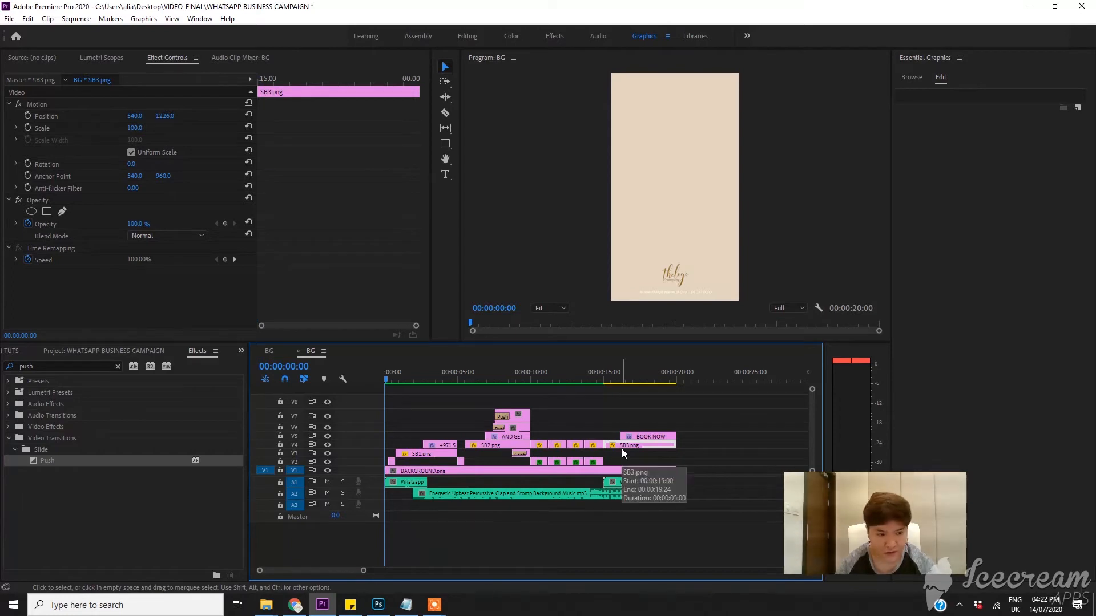
{"action": "double_click", "coordinate": [52, 366]}
{"action": "type", "text": "cube"}
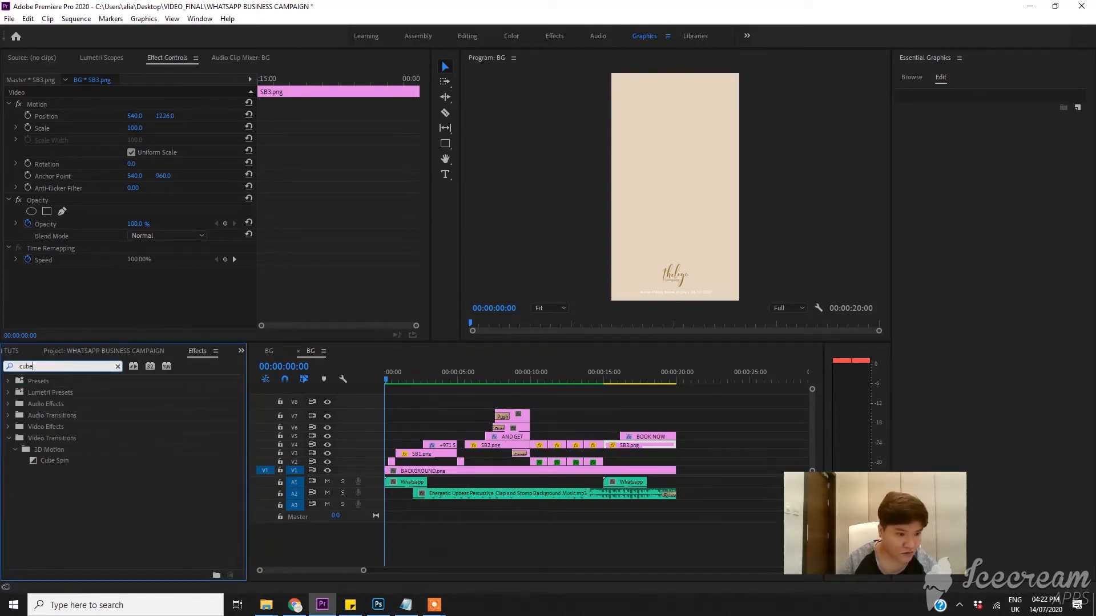
{"action": "left_click_drag", "start_coordinate": [66, 462], "coordinate": [611, 448]}
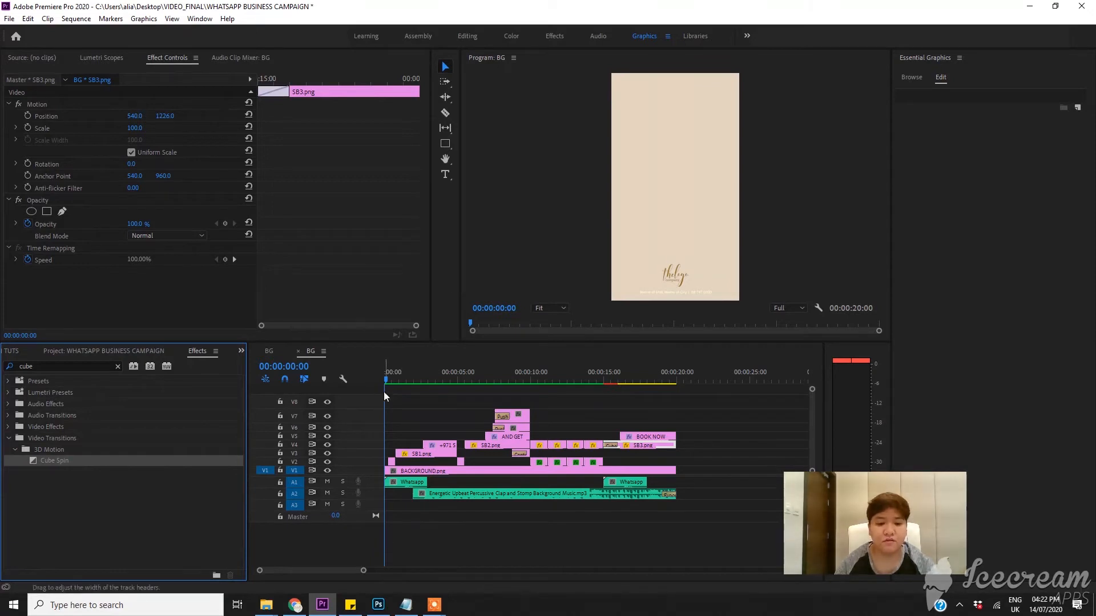
Step: Scrub through the opening green transition frame by frame, then play the BG sequence from the start to review the animation
{"action": "left_click_drag", "start_coordinate": [386, 380], "coordinate": [391, 382]}
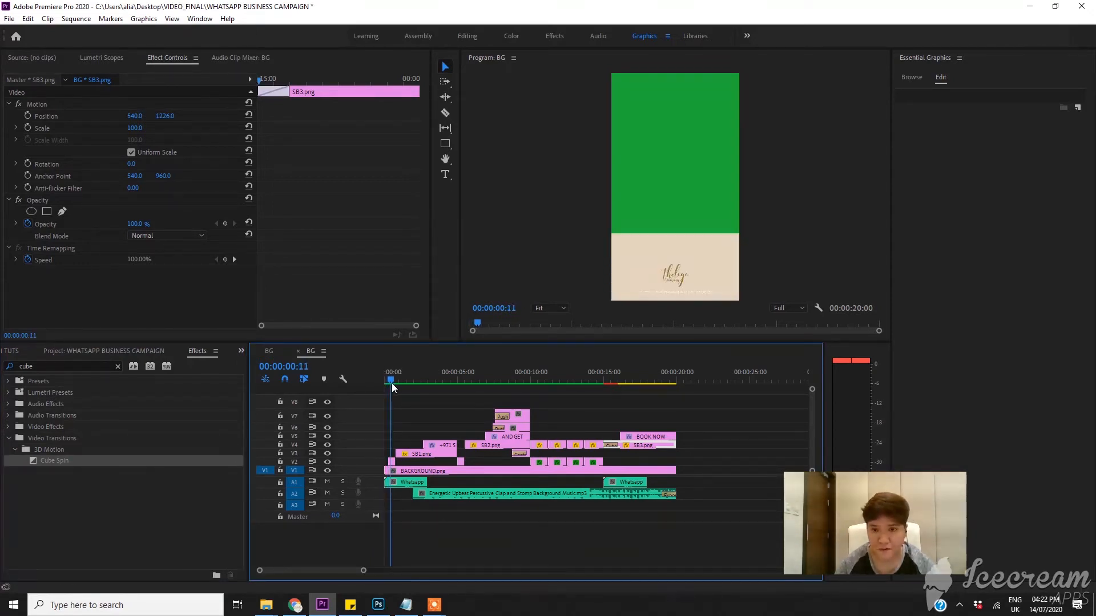
{"action": "left_click_drag", "start_coordinate": [391, 382], "coordinate": [393, 384]}
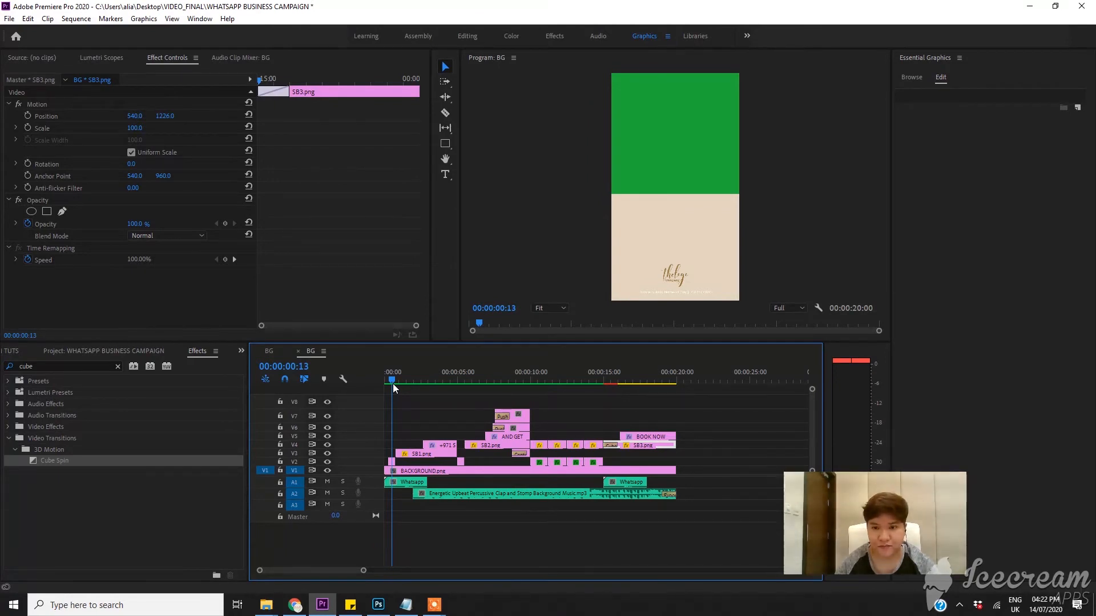
{"action": "left_click_drag", "start_coordinate": [392, 384], "coordinate": [394, 385]}
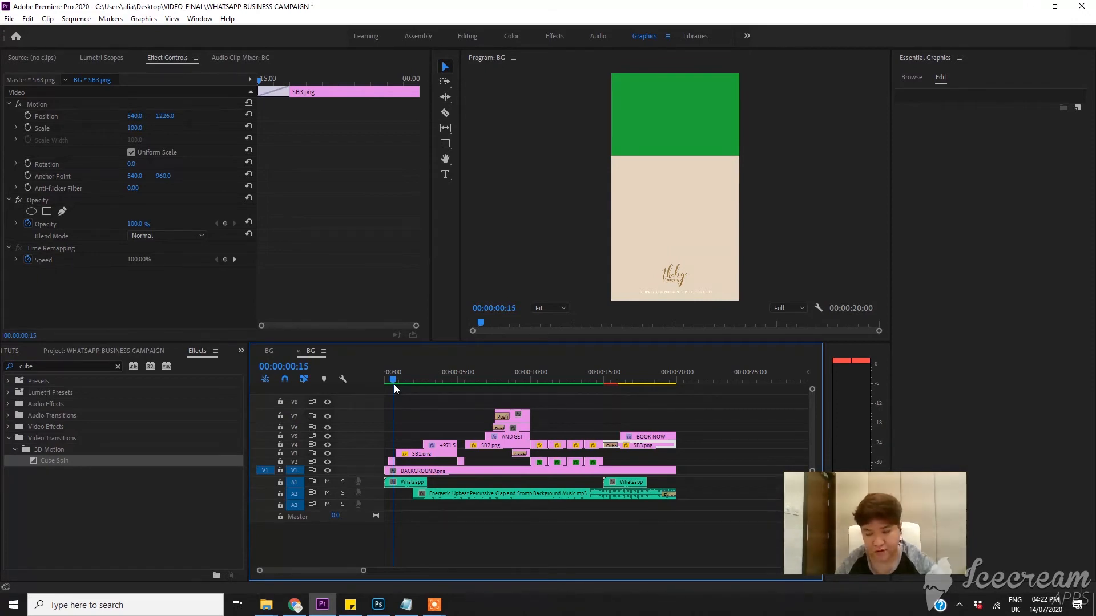
{"action": "left_click_drag", "start_coordinate": [392, 384], "coordinate": [359, 385]}
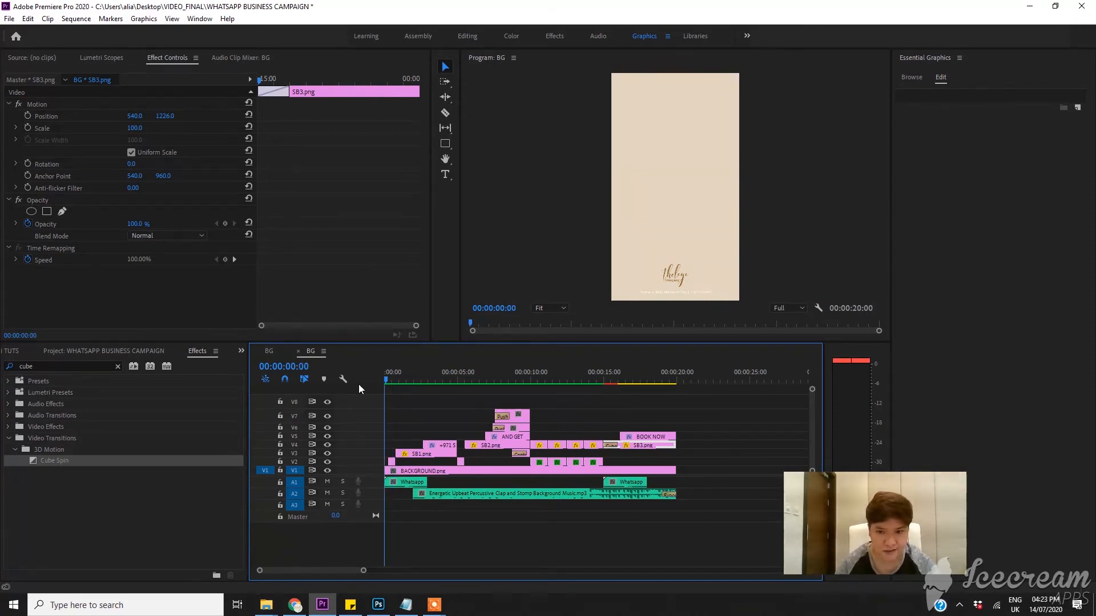
{"action": "key", "text": "space"}
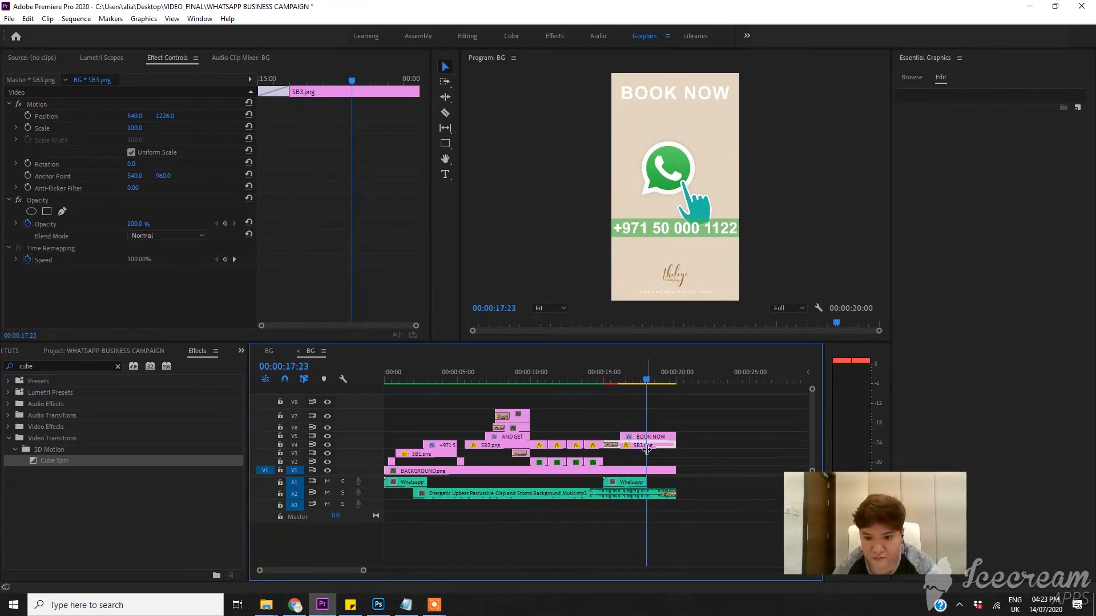
Step: Move the BOOK NOW graphic to track V3 beneath SB3.png and set the vertical position of SB3.png to 1048
{"action": "mouse_move", "coordinate": [654, 438]}
{"action": "left_mouse_down"}
{"action": "mouse_move", "coordinate": [654, 456]}
{"action": "mouse_move", "coordinate": [654, 447]}
{"action": "left_mouse_up"}
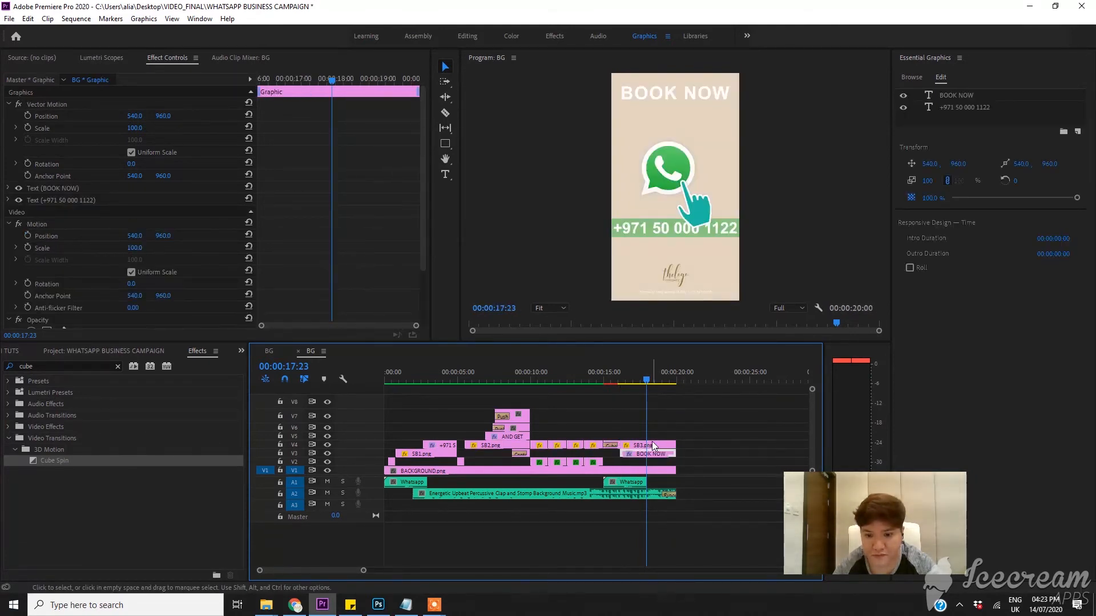
{"action": "left_click", "coordinate": [654, 446]}
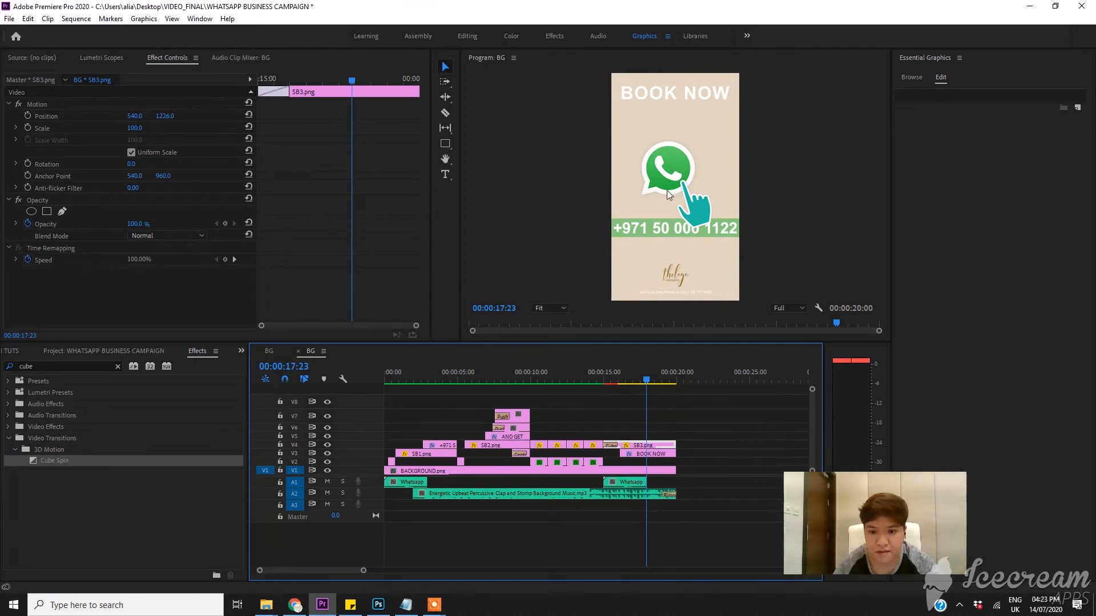
{"action": "left_click_drag", "start_coordinate": [165, 116], "coordinate": [74, 116]}
{"action": "left_click", "coordinate": [653, 379]}
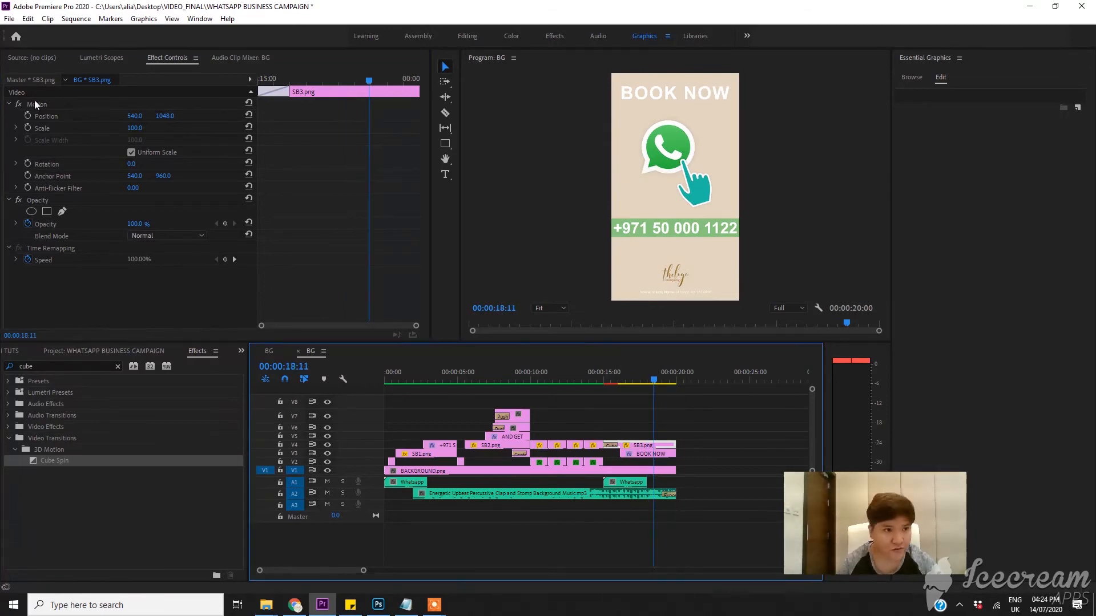
Step: Review the BG sequence's frame size, timebase and preview settings, and accept them as they are
{"action": "left_click", "coordinate": [75, 19]}
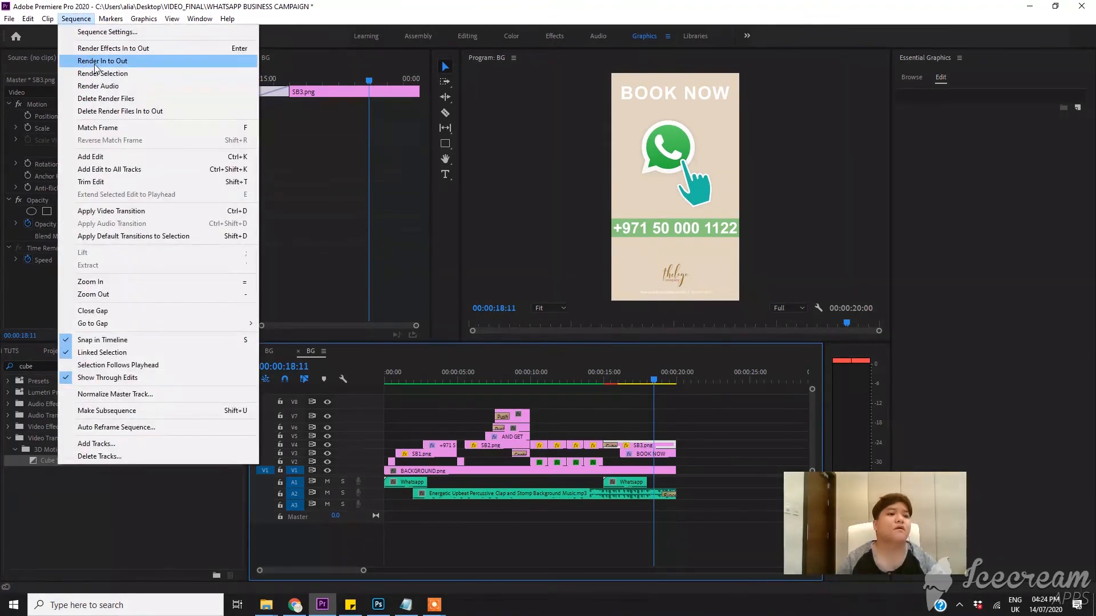
{"action": "left_click", "coordinate": [107, 32]}
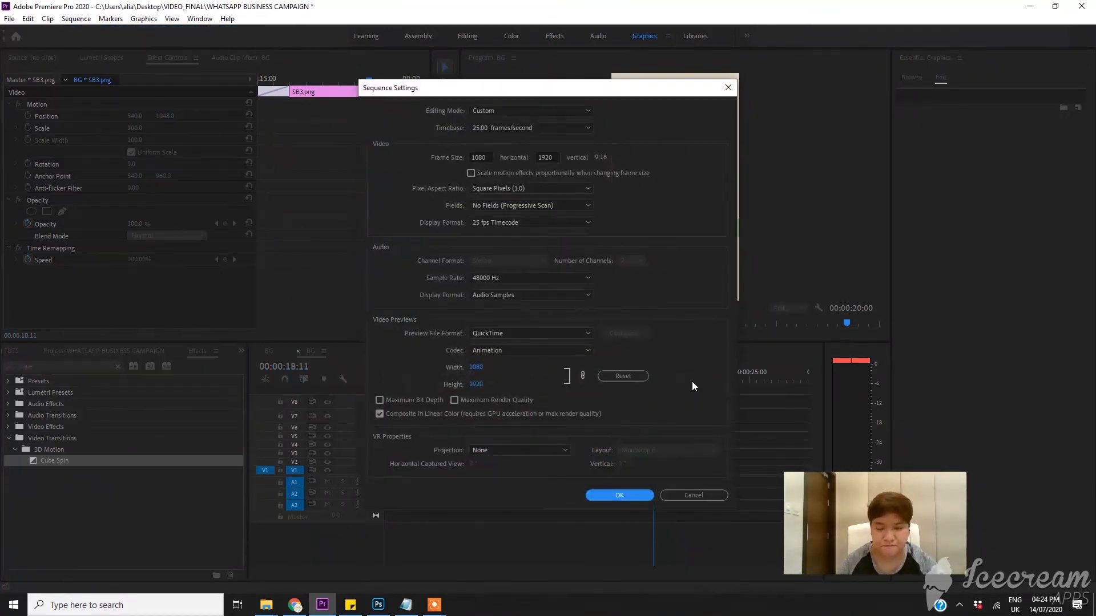
{"action": "left_click", "coordinate": [605, 494]}
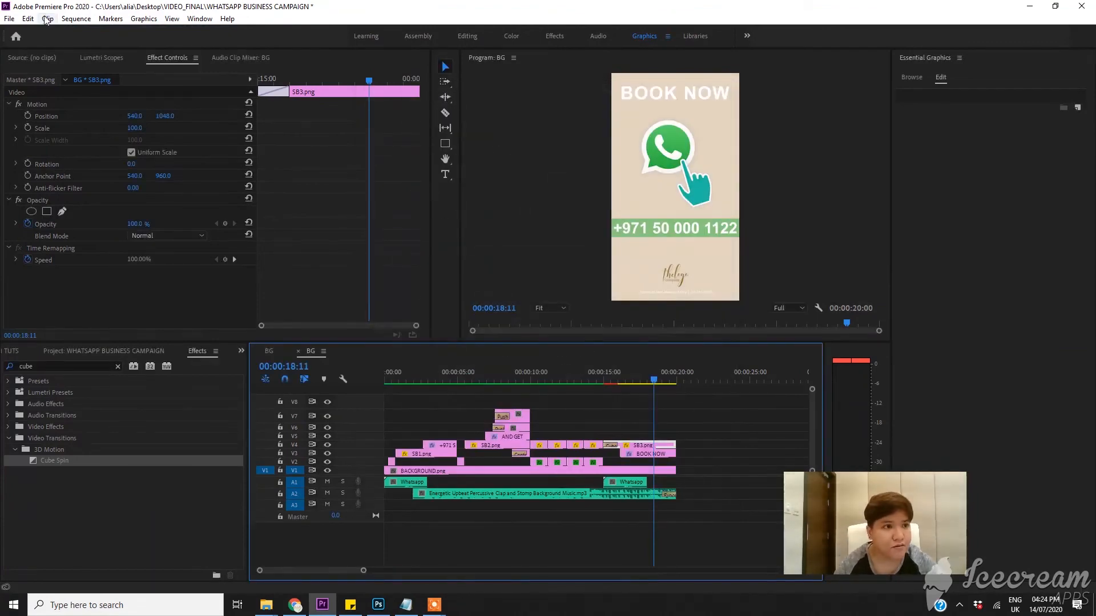
Step: Render the BG sequence from In to Out and start its media export
{"action": "left_click", "coordinate": [76, 18]}
{"action": "left_click", "coordinate": [102, 61]}
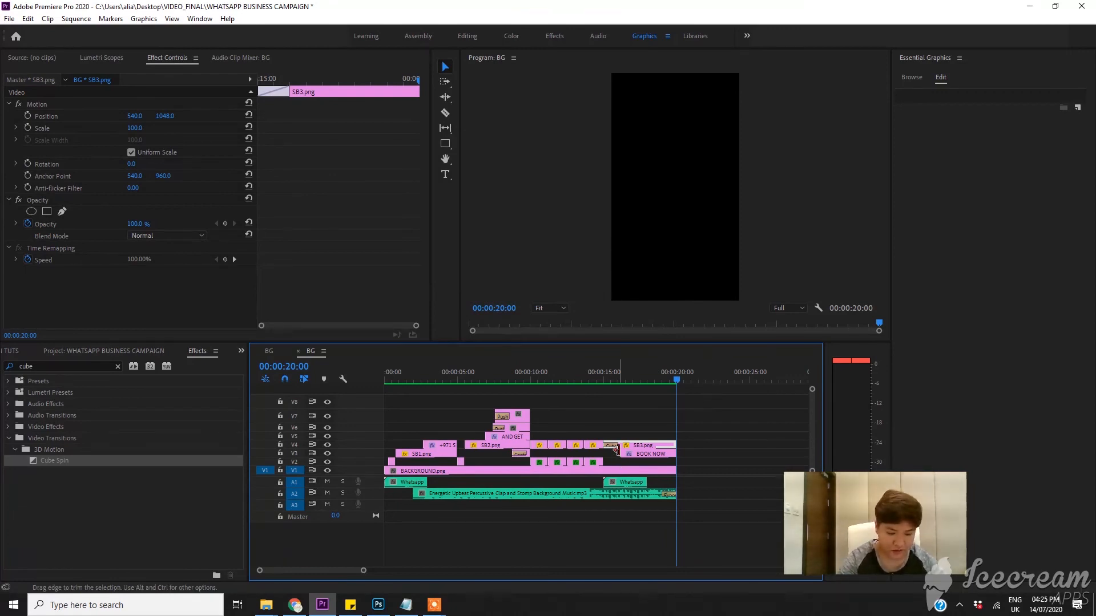
{"action": "key", "text": "ctrl+m"}
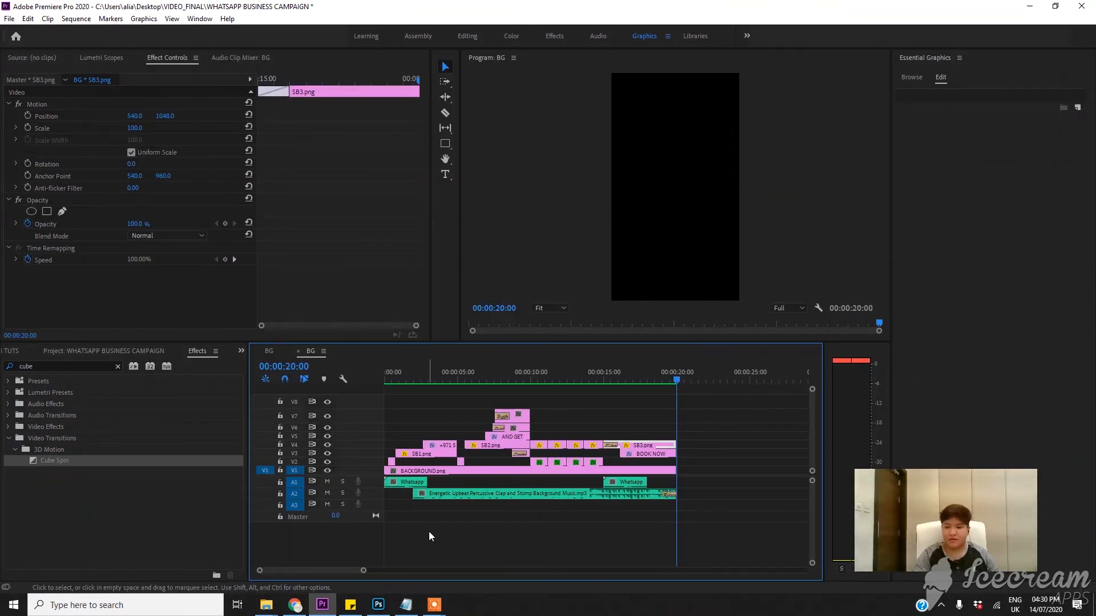
Step: Minimize Premiere Pro and play the exported WHATSAPP CAMPAIGN video from the desktop
{"action": "left_click", "coordinate": [1029, 6]}
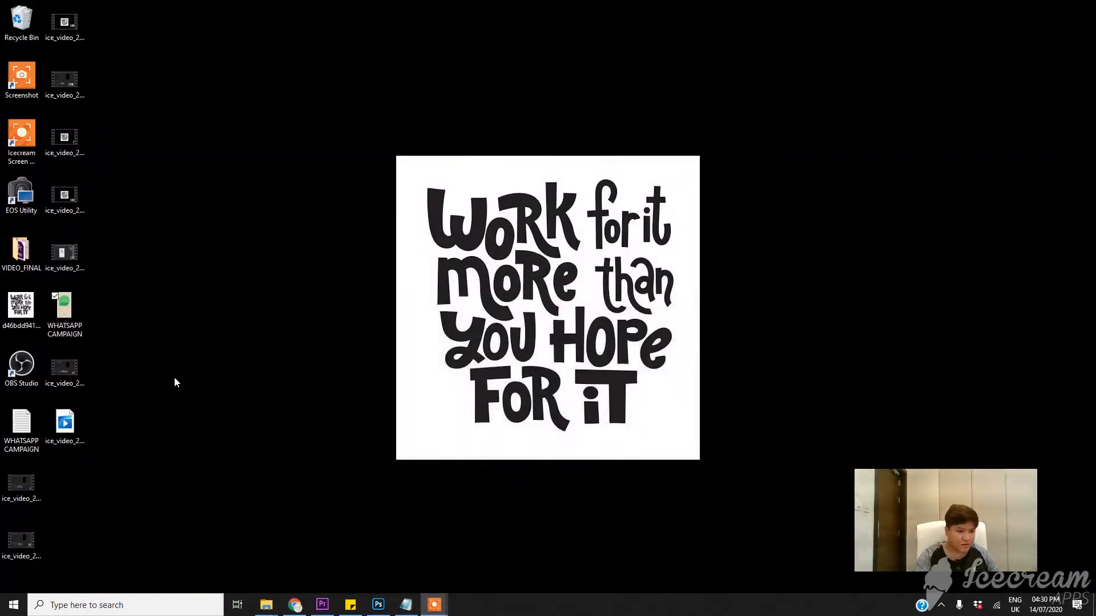
{"action": "double_click", "coordinate": [65, 308]}
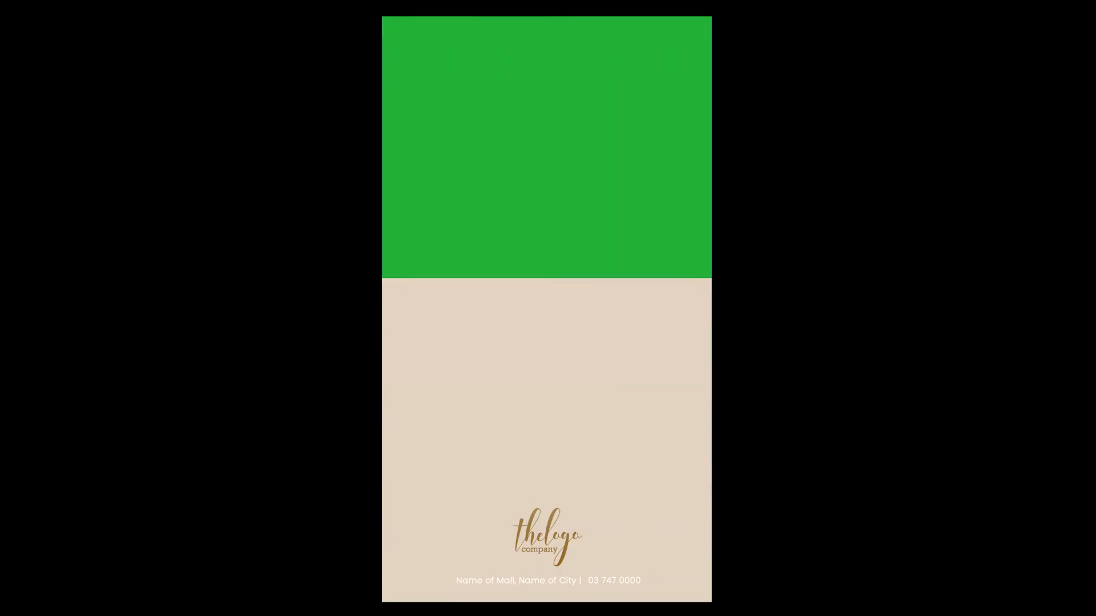